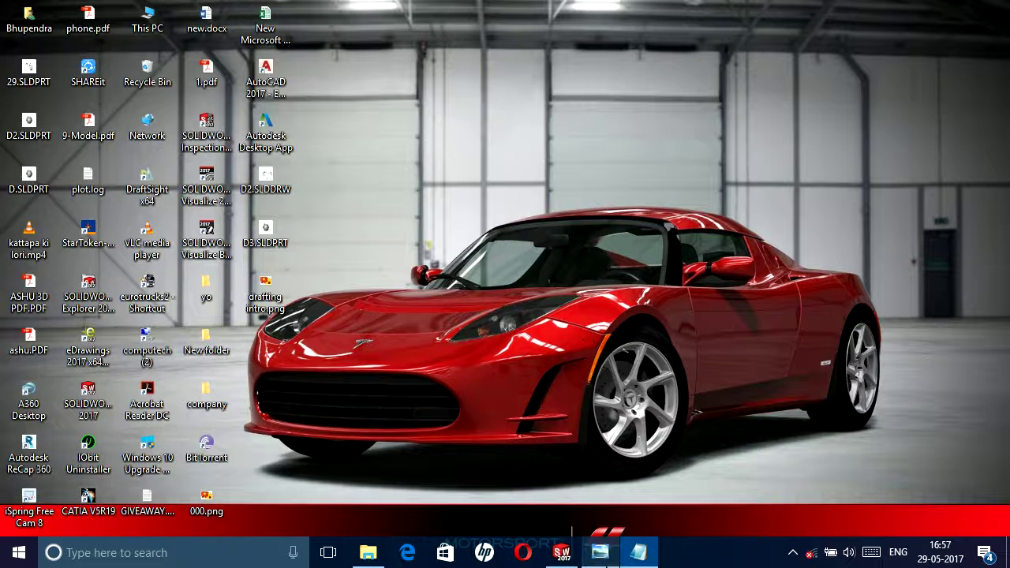
Set the reference drawing aside and bring the intro notes in Notepad to the front.
click(600, 552)
click(917, 8)
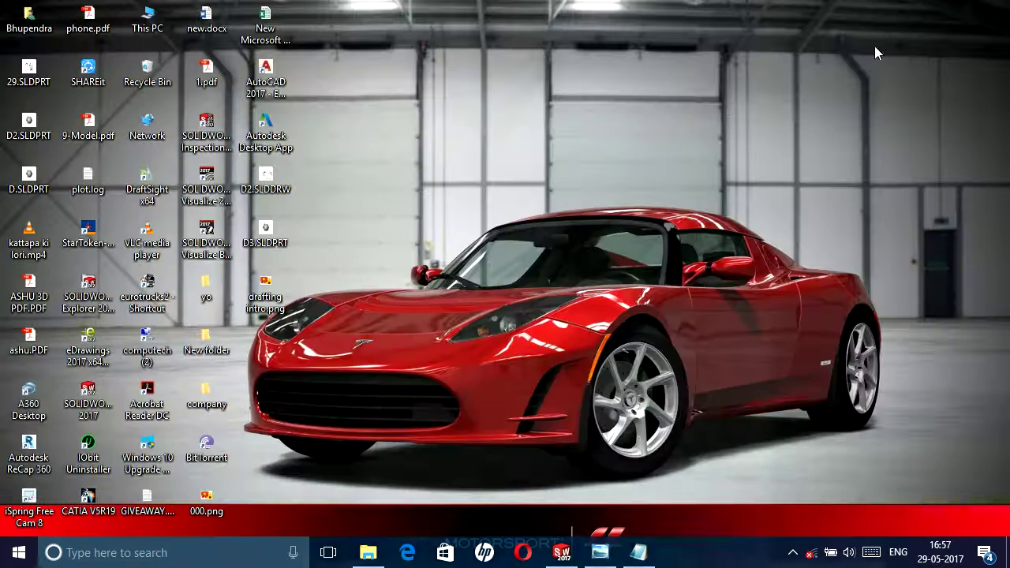
click(639, 553)
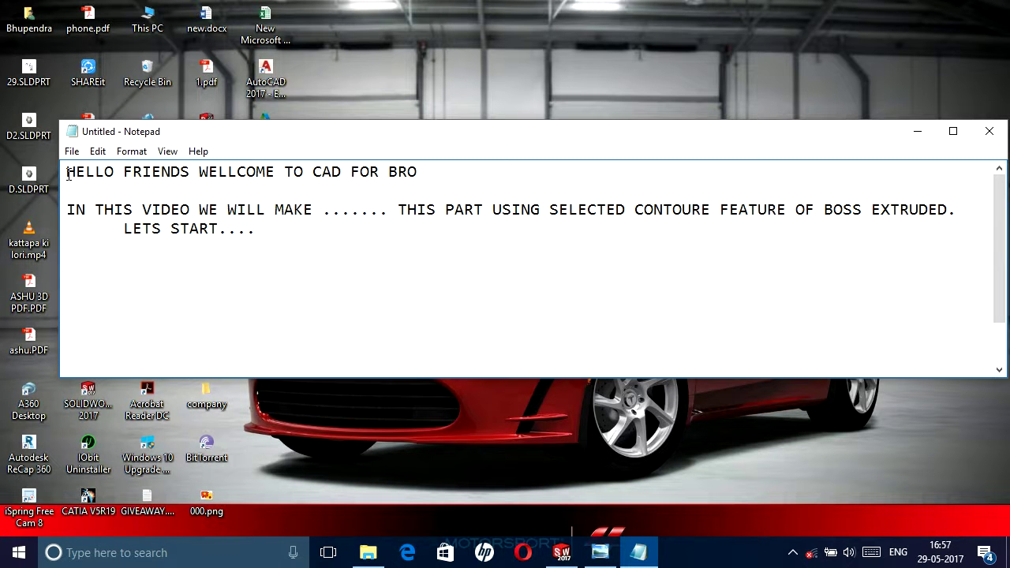
Highlight the greeting line, then the 'IN THIS VIDEO WE WILL MAKE' line of the notes.
drag(88, 173, 411, 170)
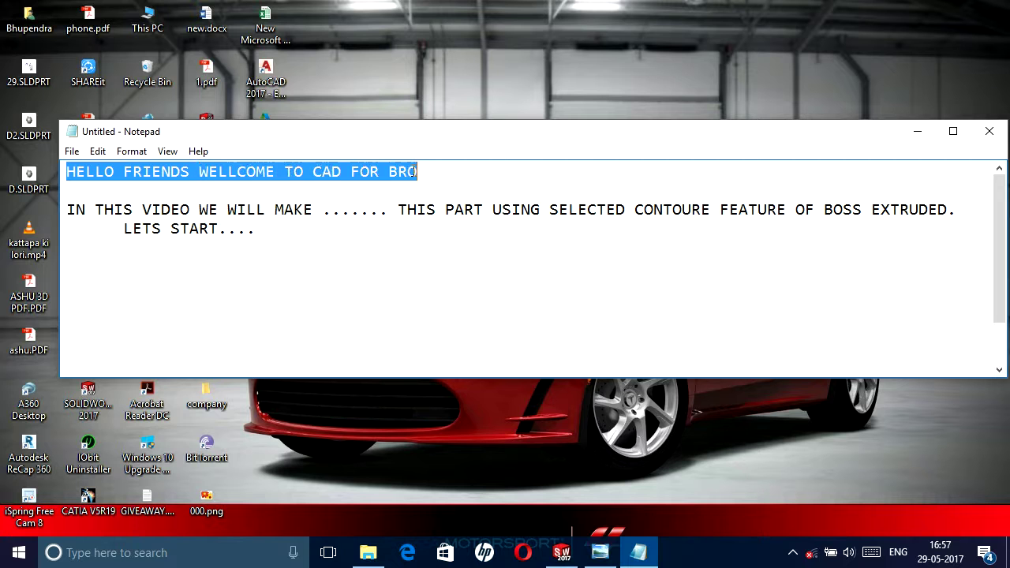
click(425, 276)
drag(66, 210, 314, 211)
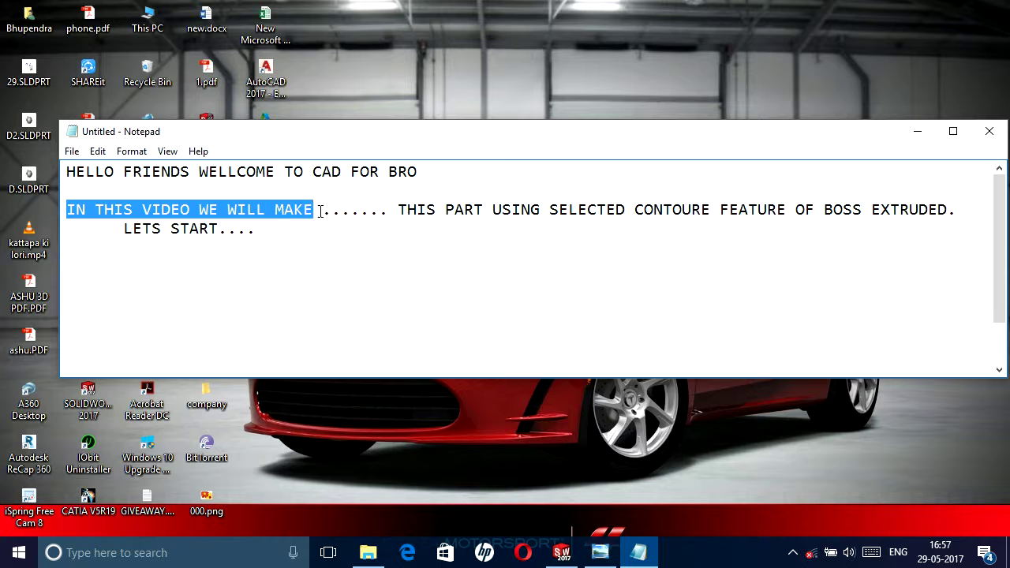
Zoom out in Photo Viewer to show the whole lever reference drawing.
click(600, 553)
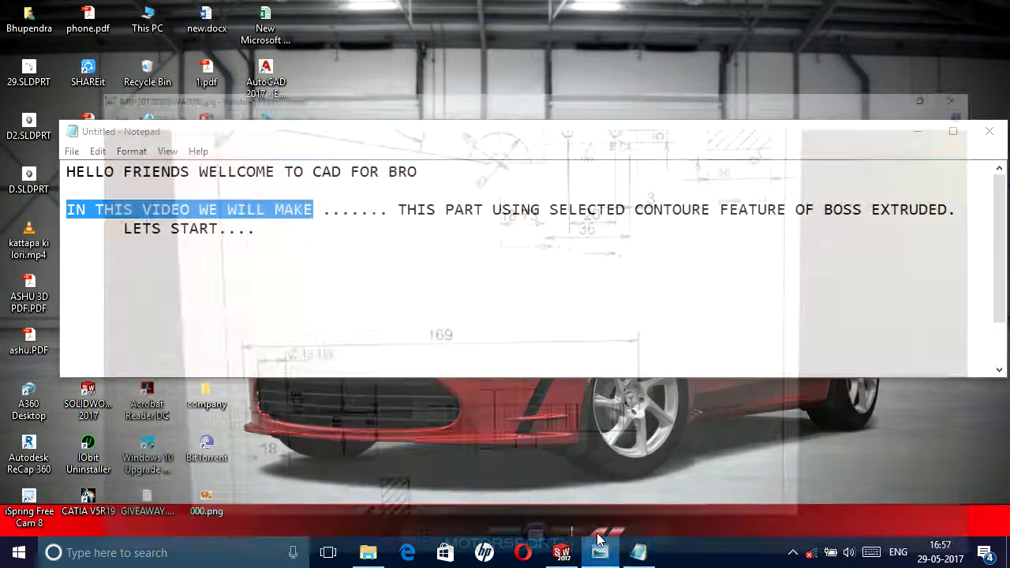
scroll(406, 177, down, 5)
scroll(421, 210, down, 2)
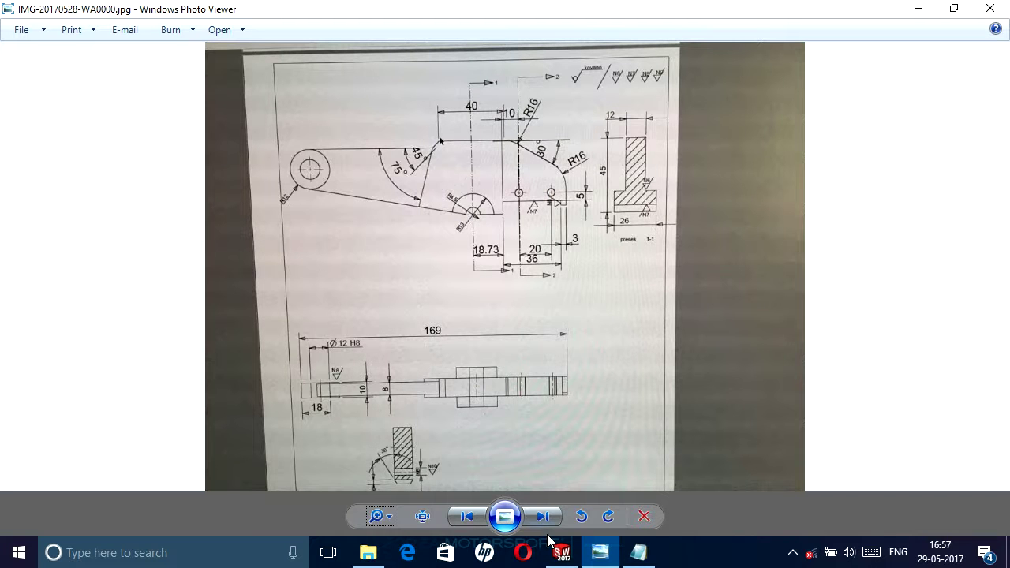
Highlight the selected-contours phrase and 'LETS START' in the notes, then minimize both windows.
click(639, 553)
drag(399, 210, 939, 215)
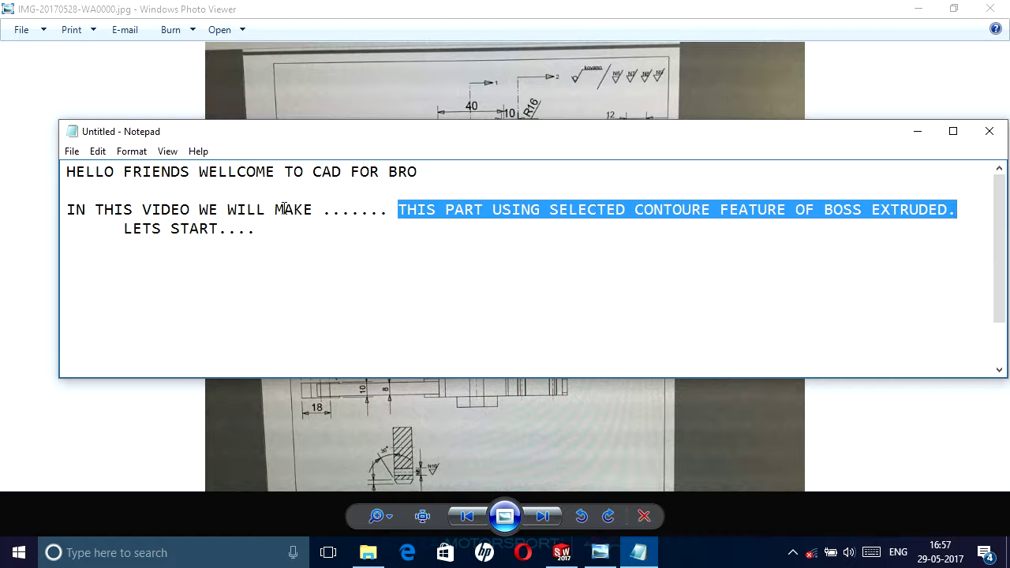
drag(116, 229, 258, 231)
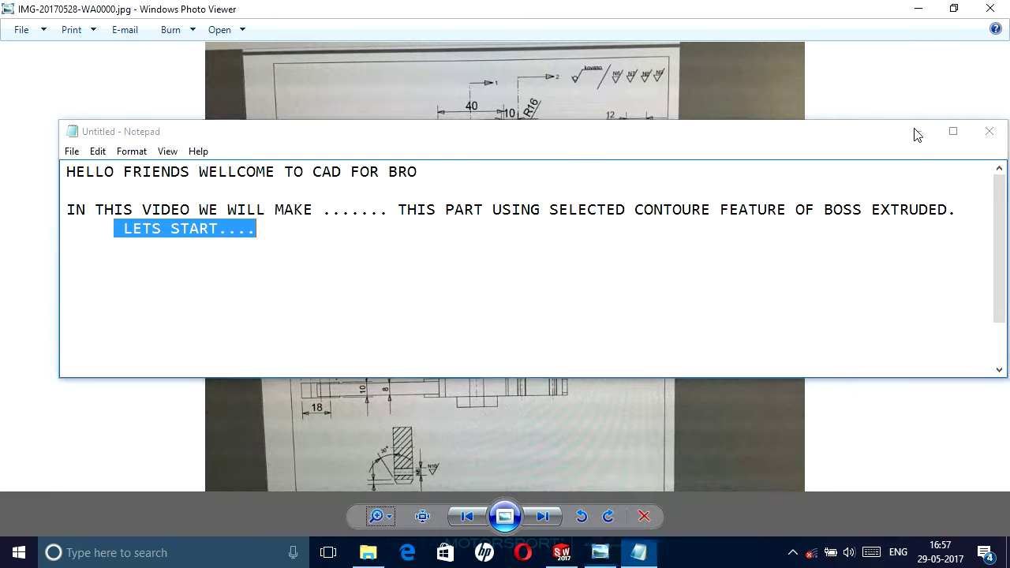
click(915, 132)
click(917, 8)
click(562, 552)
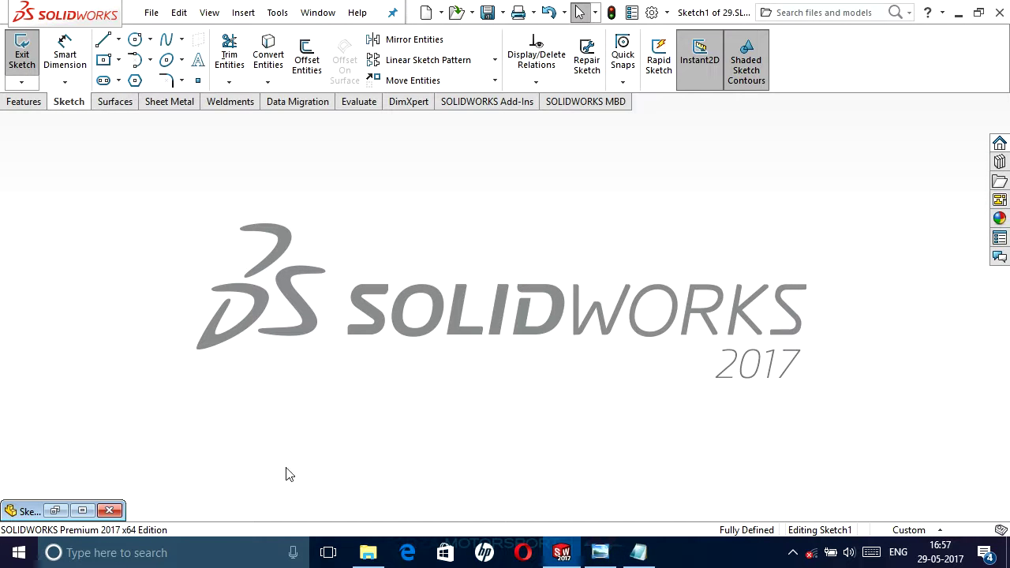
Maximize the Sketch1 window of part 29 and zoom into the sketch.
click(83, 511)
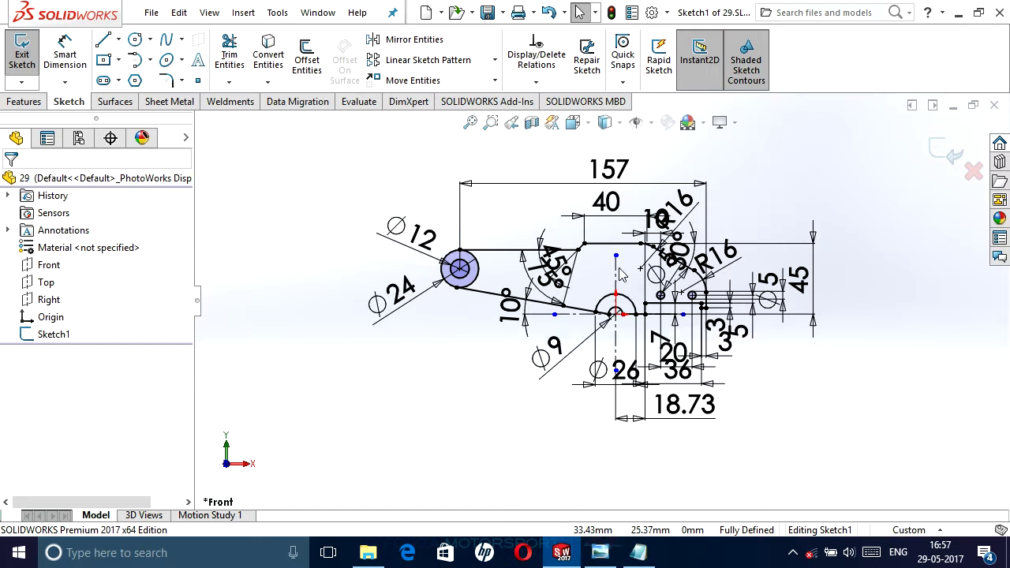
scroll(596, 292, down, 1)
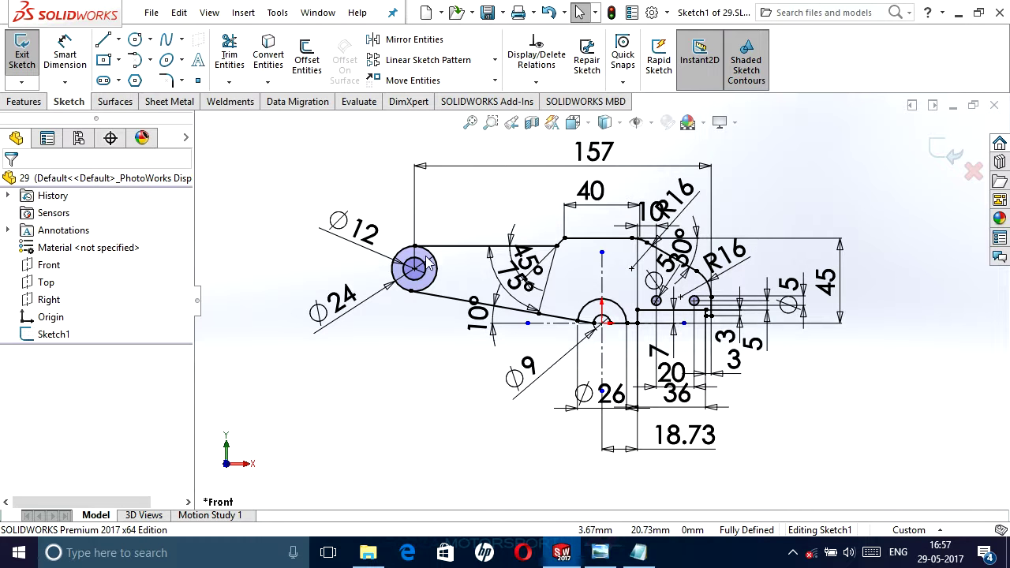
scroll(372, 226, down, 1)
scroll(336, 246, down, 1)
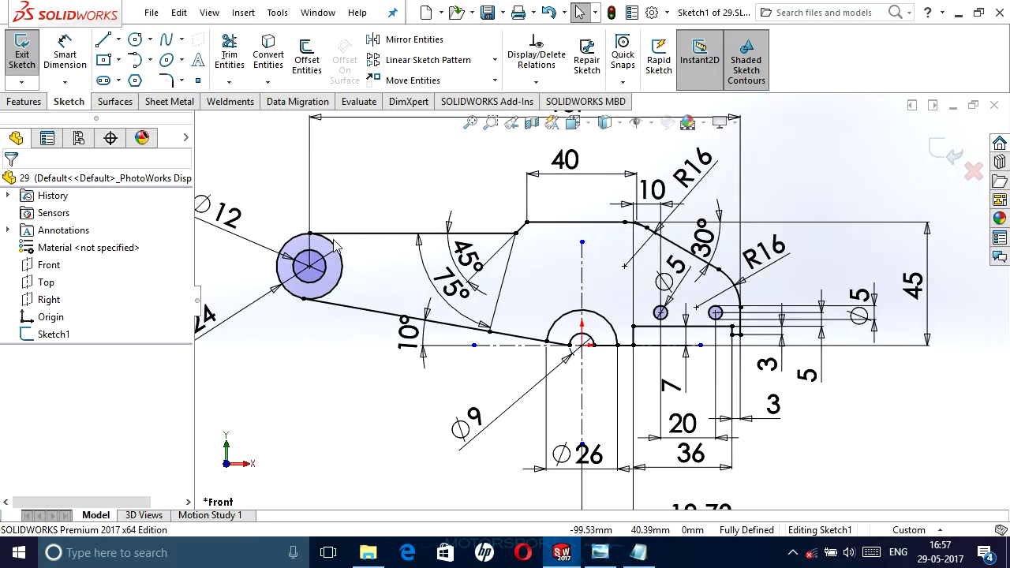
Fit the sketch in view and compare its 157 length and 45 height with the drawing.
click(601, 556)
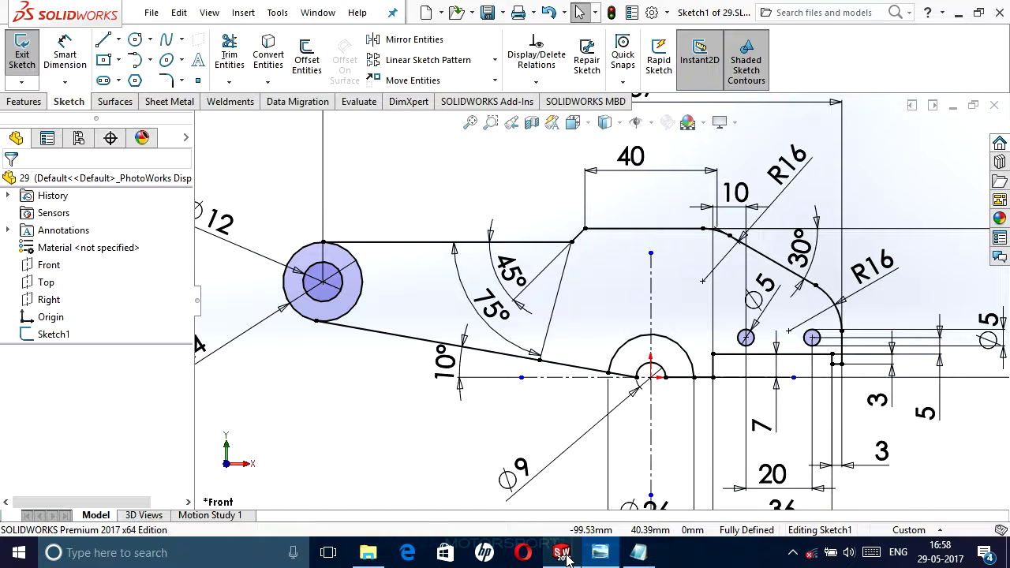
click(562, 552)
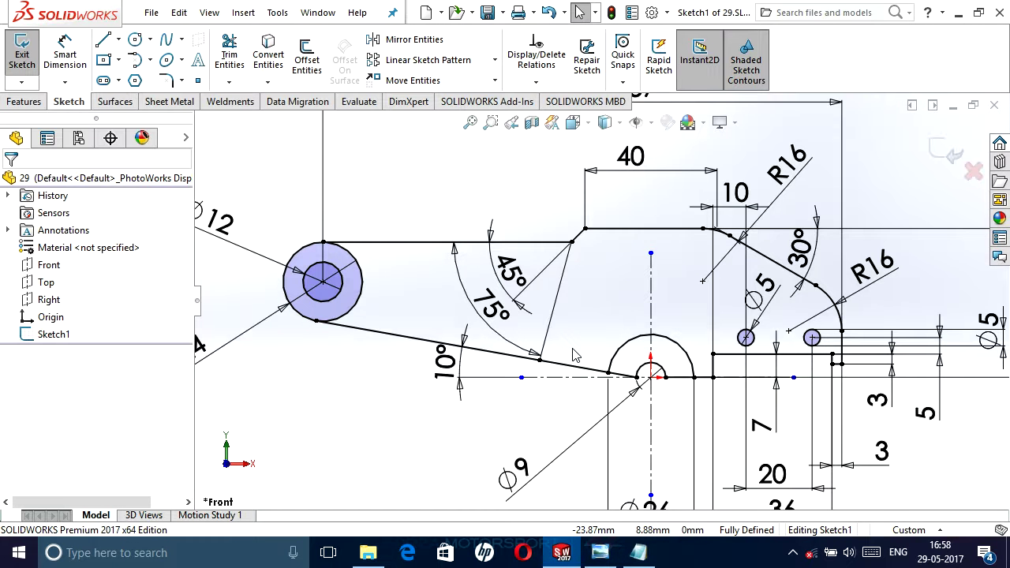
key(f)
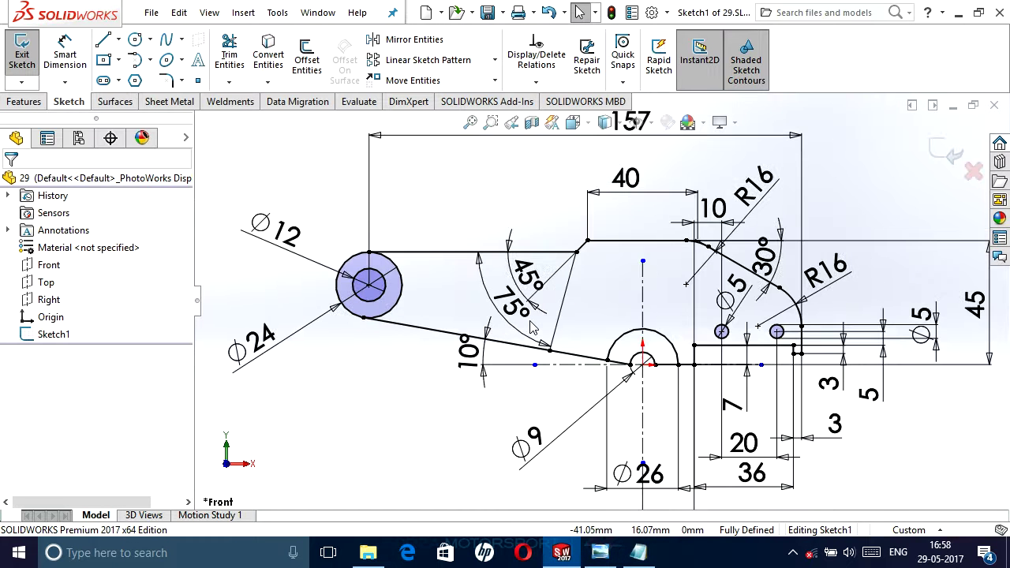
key(f)
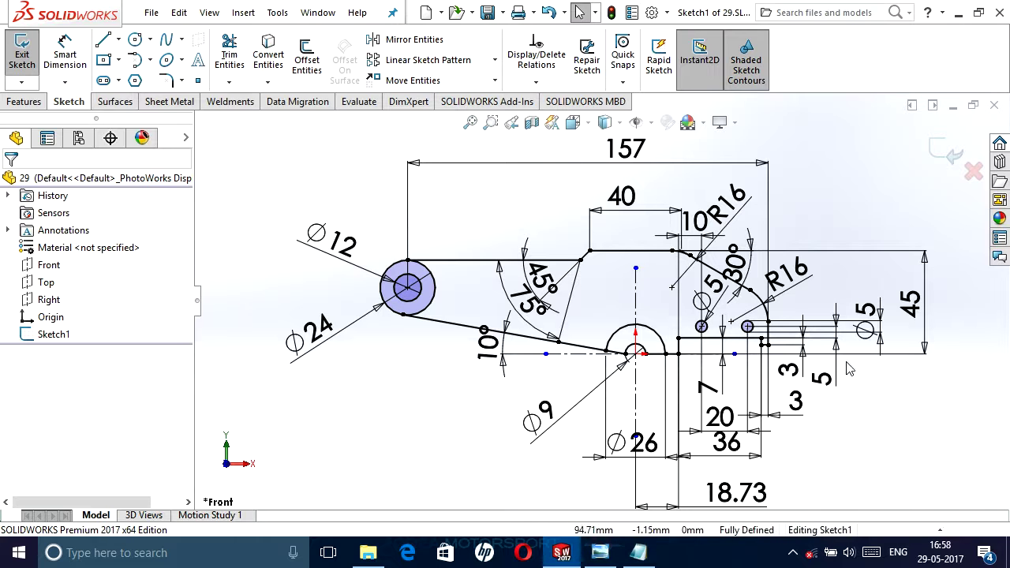
click(600, 552)
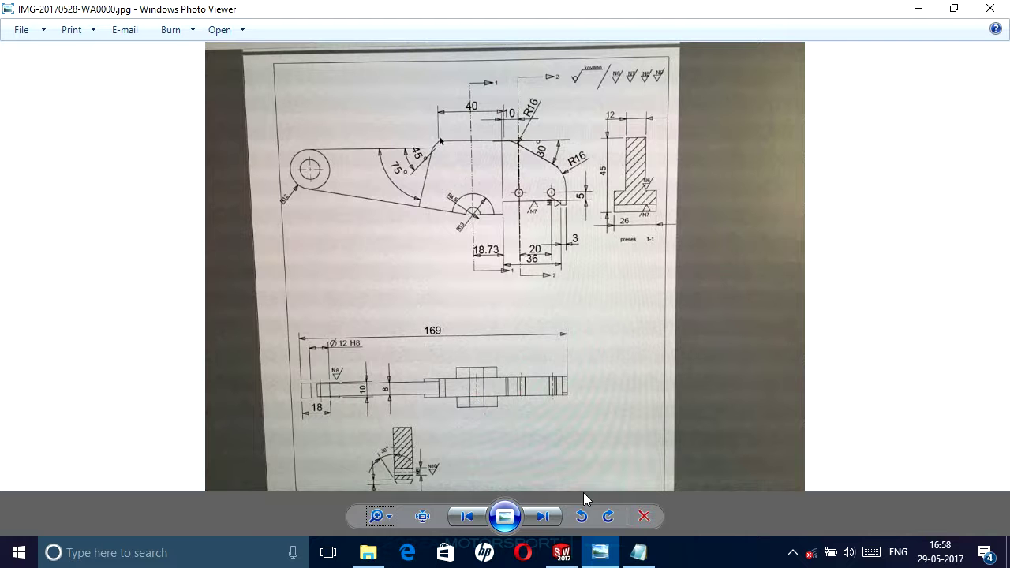
click(562, 552)
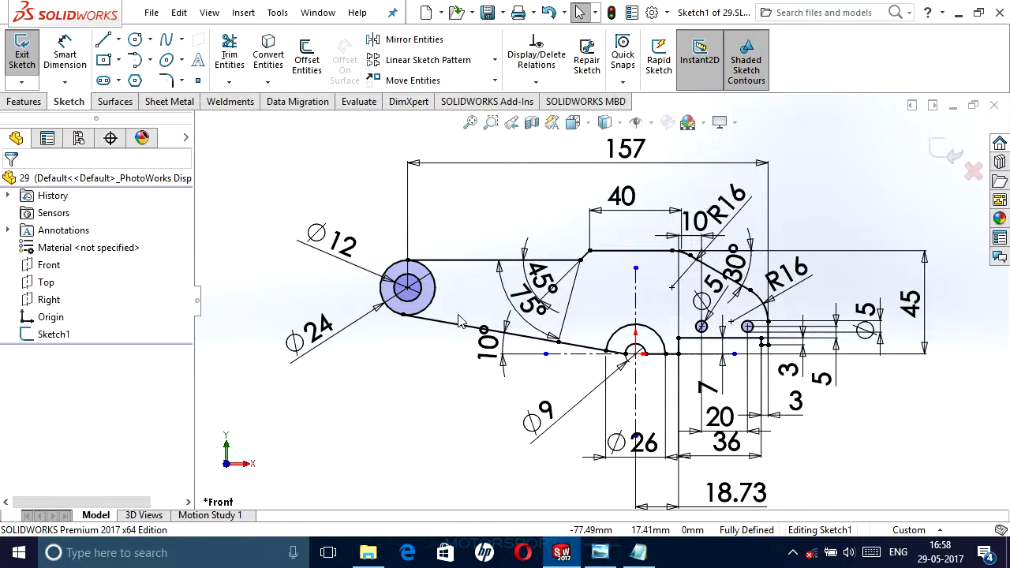
Start a boss extrusion of the central sketch region with a Mid Plane end condition.
click(16, 103)
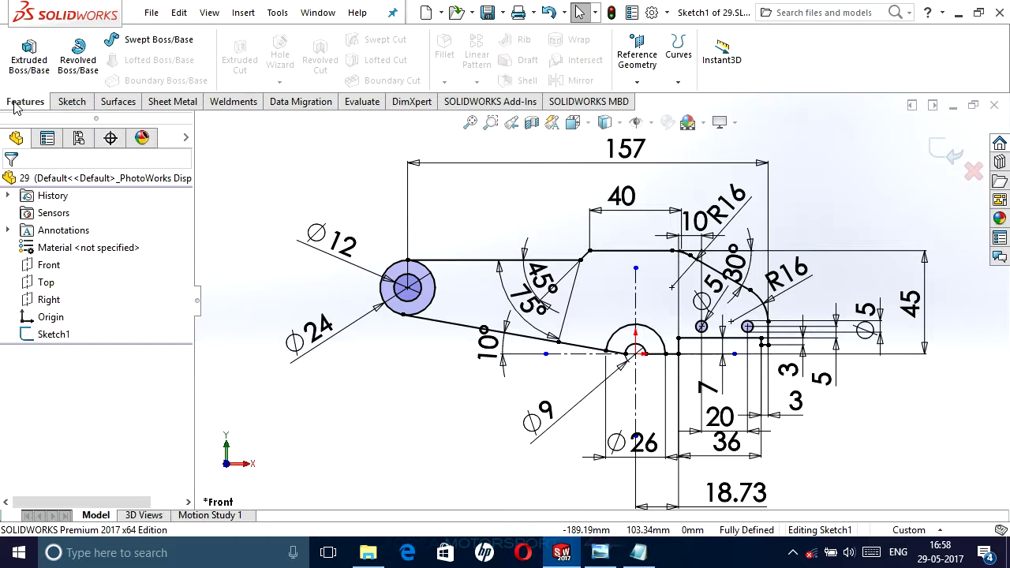
click(23, 72)
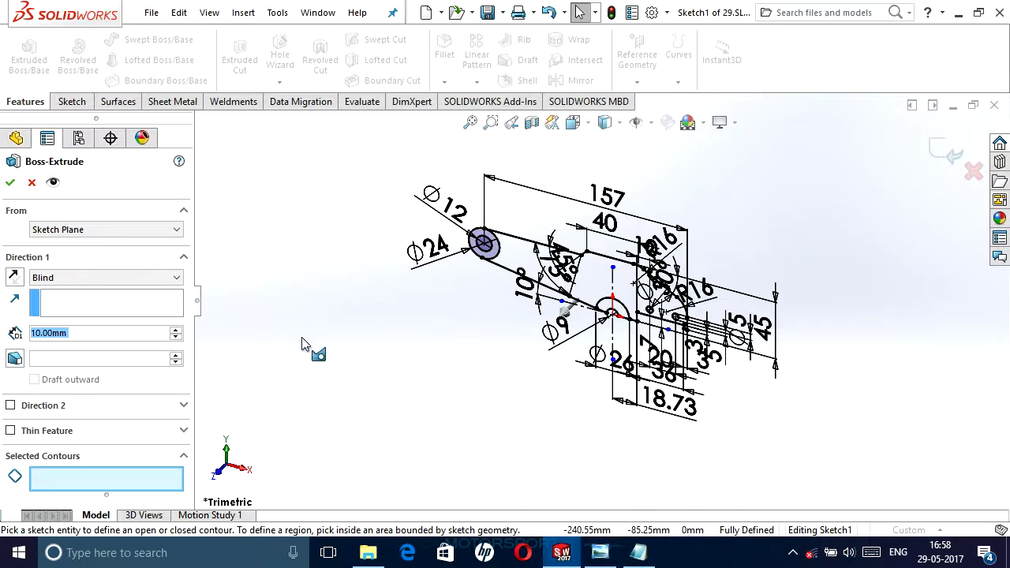
click(608, 296)
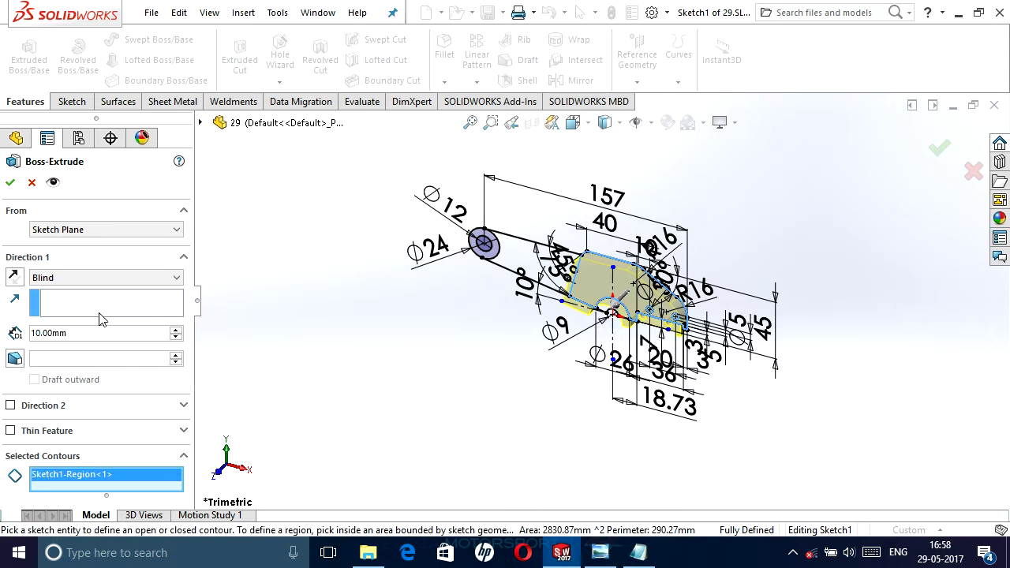
click(135, 277)
click(77, 344)
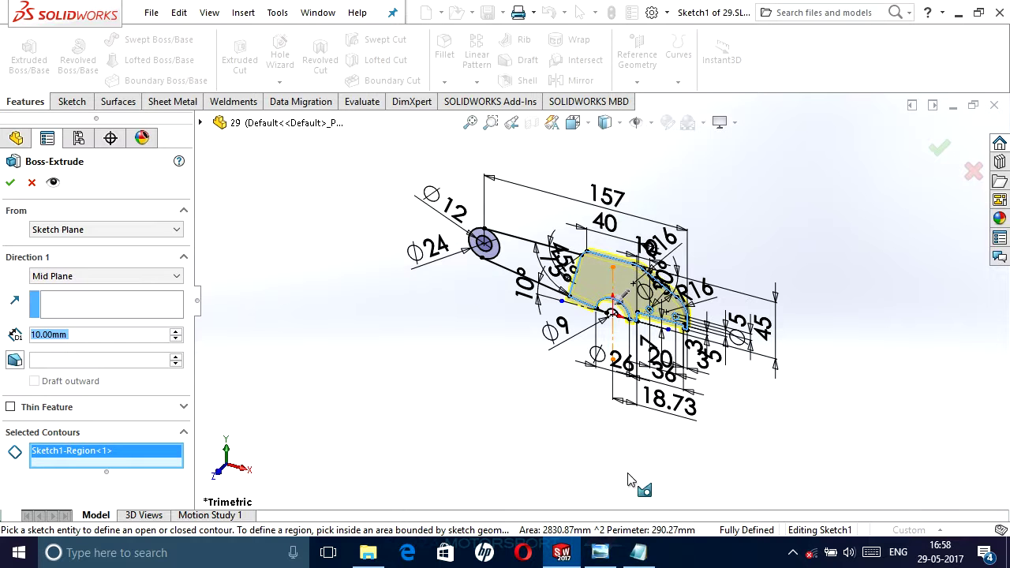
Set the extrusion depth to 12 mm, checked against the drawing, and confirm the boss.
click(601, 551)
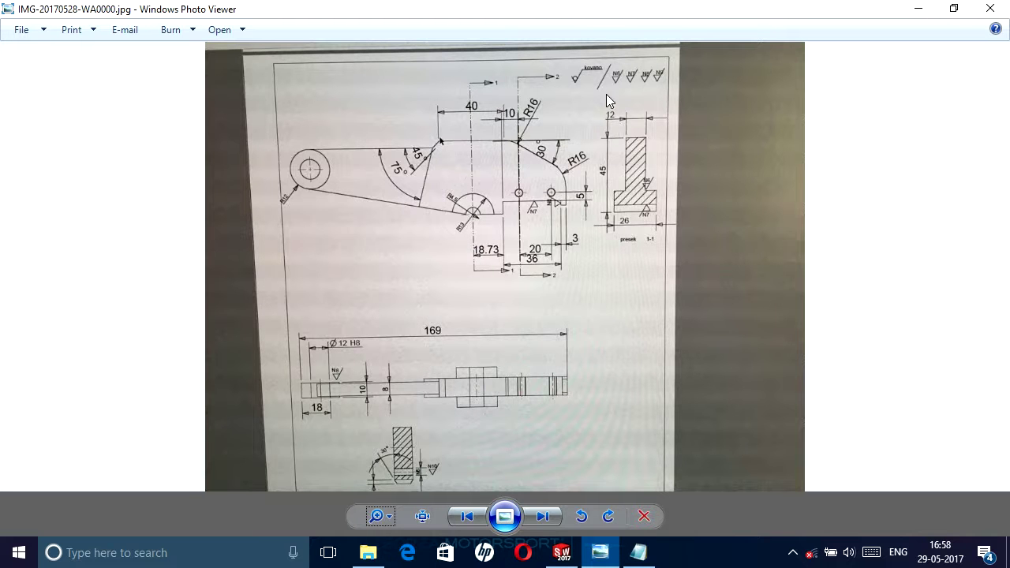
click(562, 552)
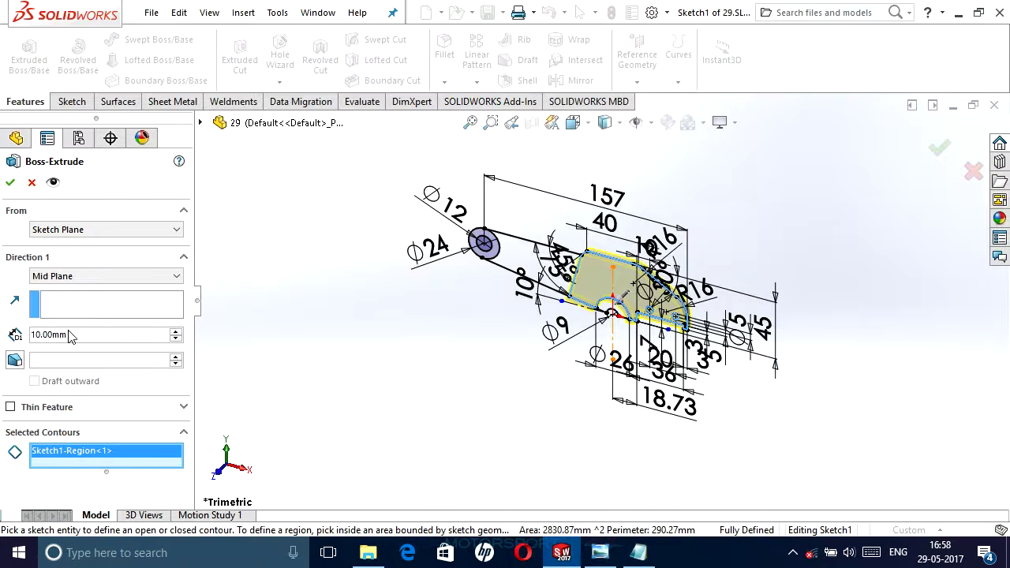
drag(71, 340, 6, 347)
text(12)
key(Return)
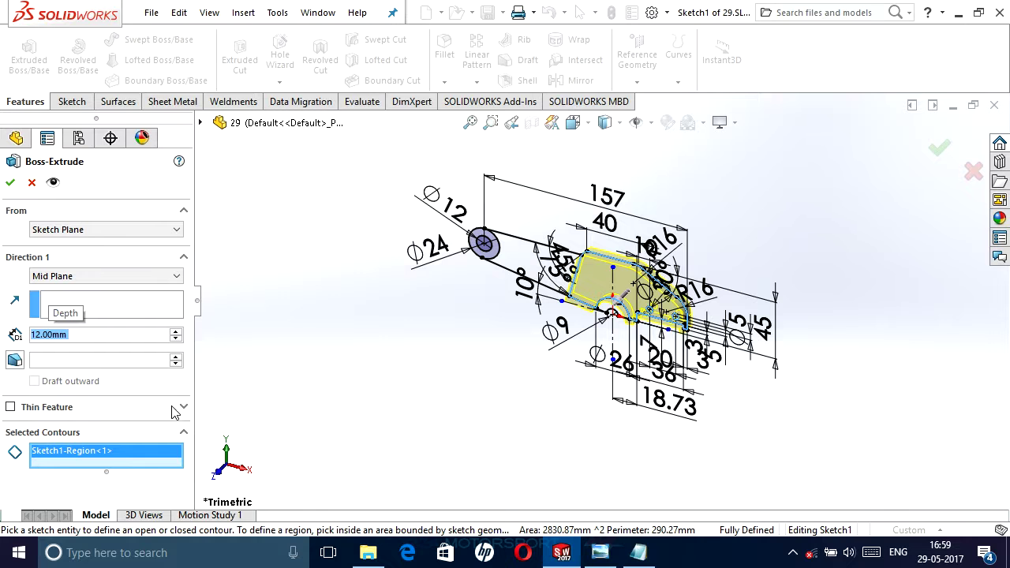
click(10, 182)
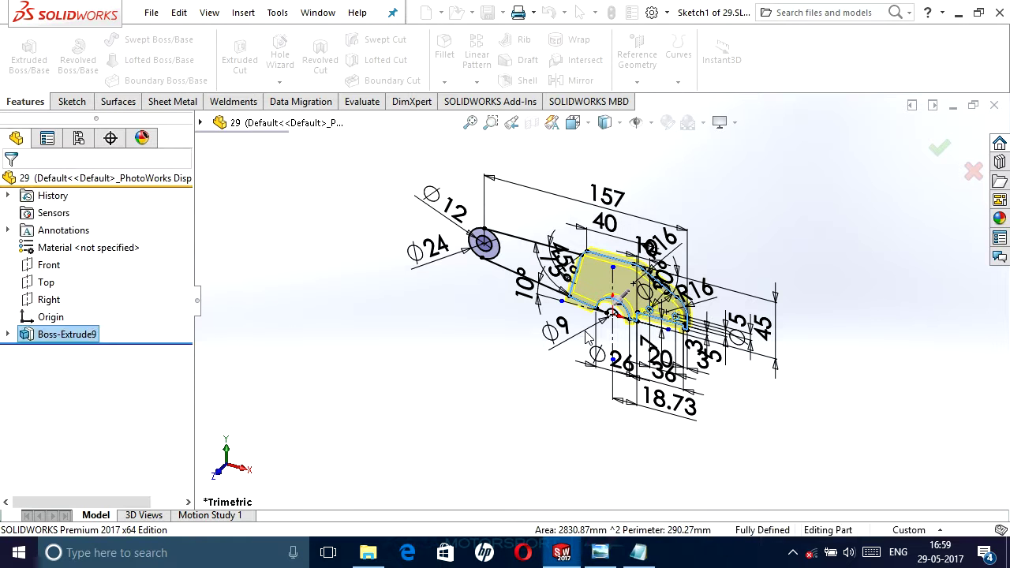
Make the shared Sketch1 visible under the last extrude.
scroll(435, 371, down, 2)
click(394, 356)
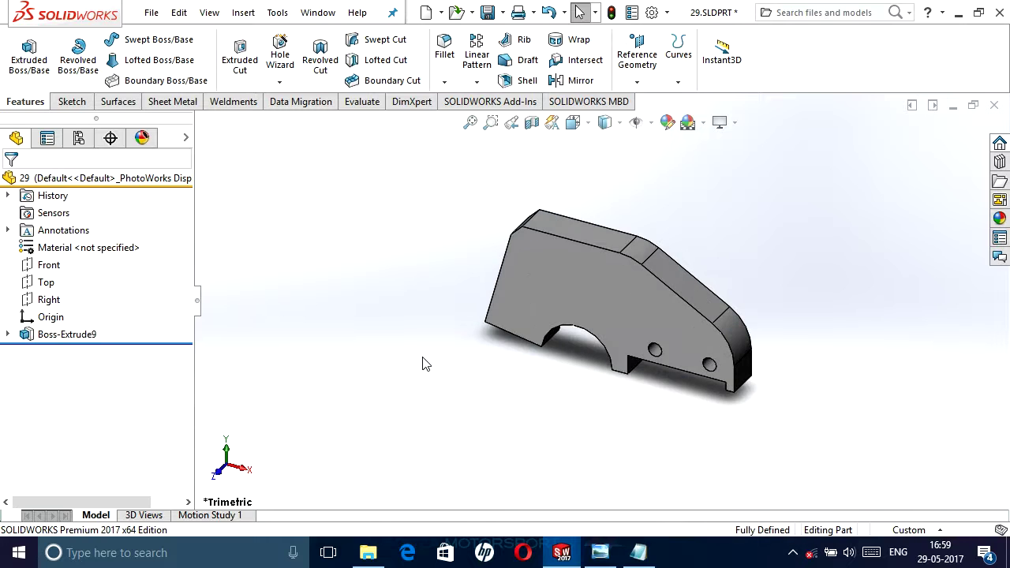
scroll(520, 374, up, 1)
click(8, 335)
click(55, 353)
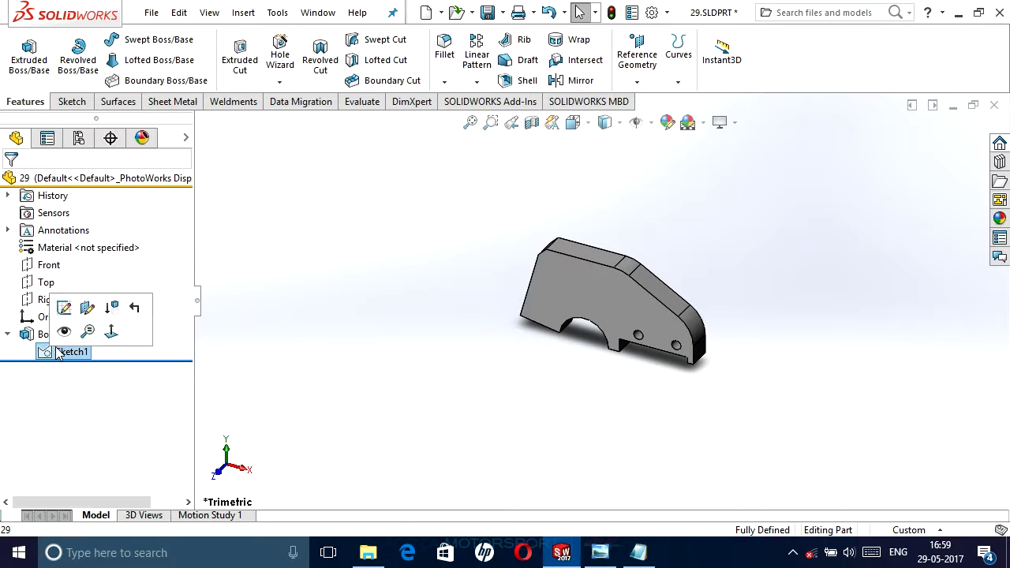
click(65, 335)
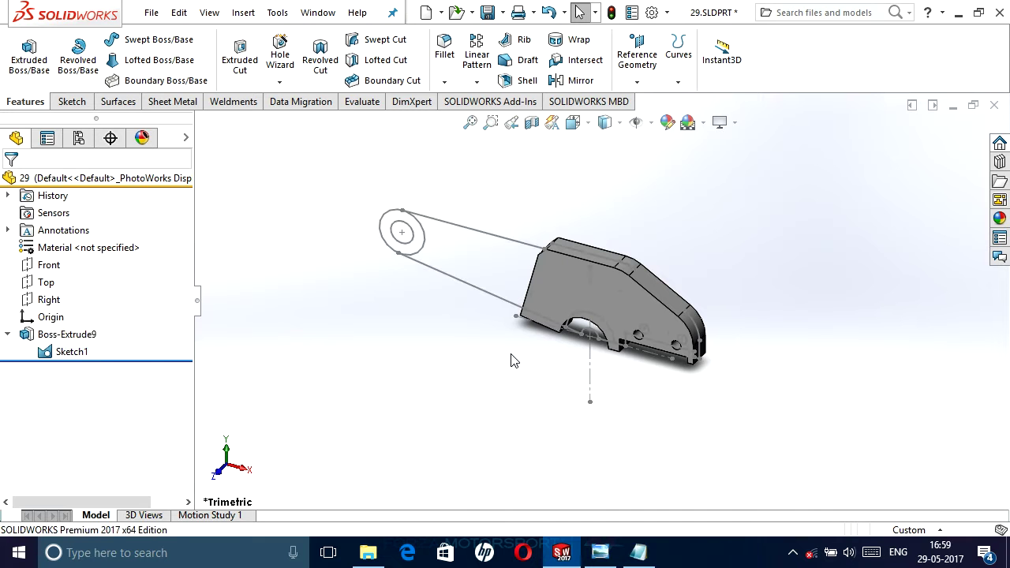
Start a new boss extrusion from Sketch1, replacing the old contour with the arched hub region.
click(29, 55)
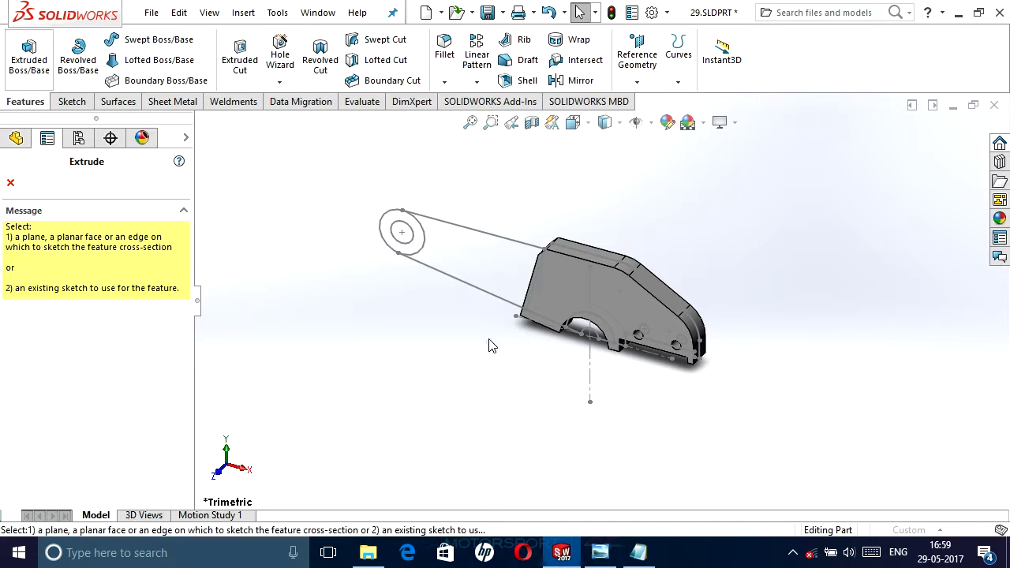
scroll(565, 334, down, 3)
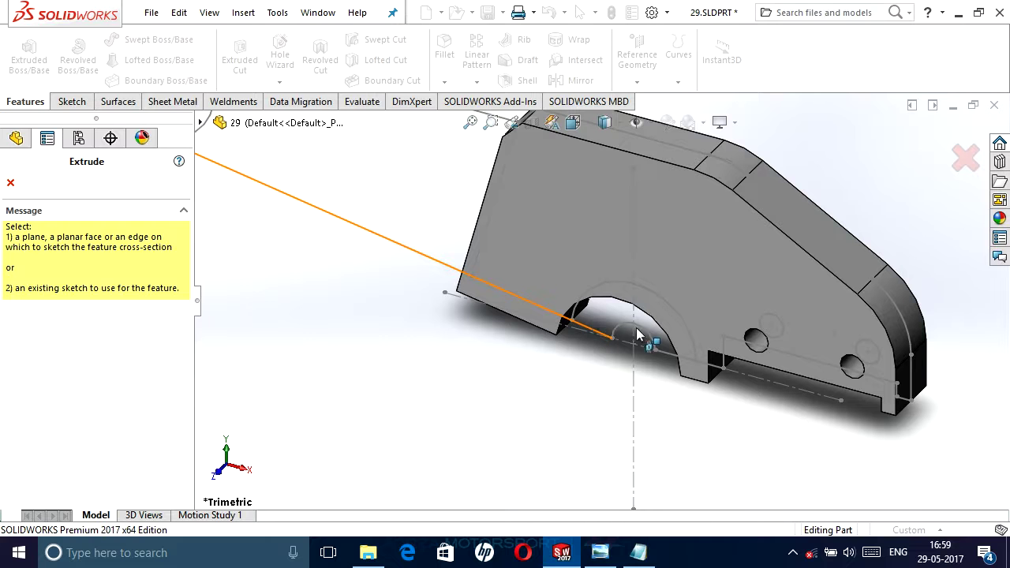
key(Escape)
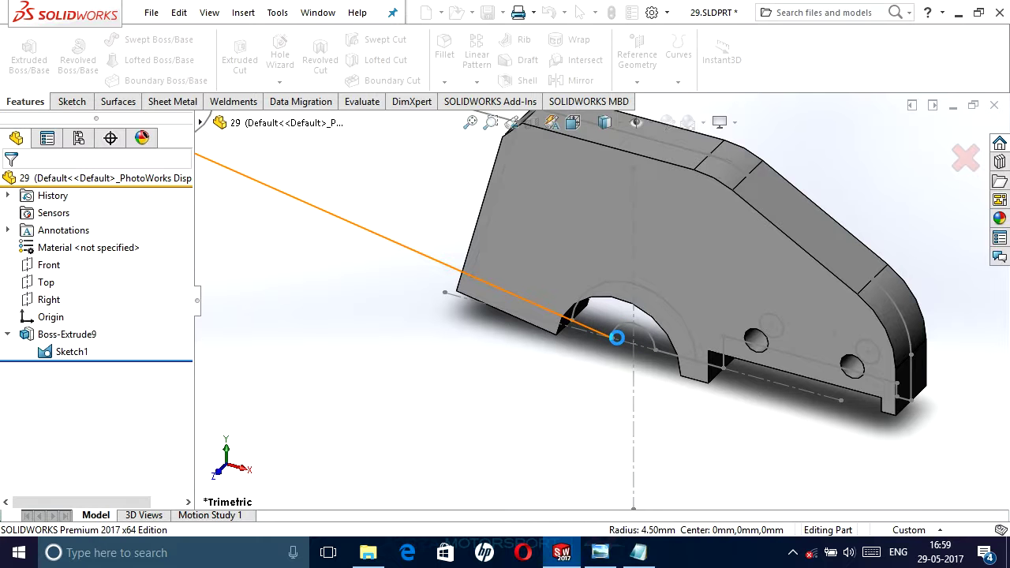
key(Return)
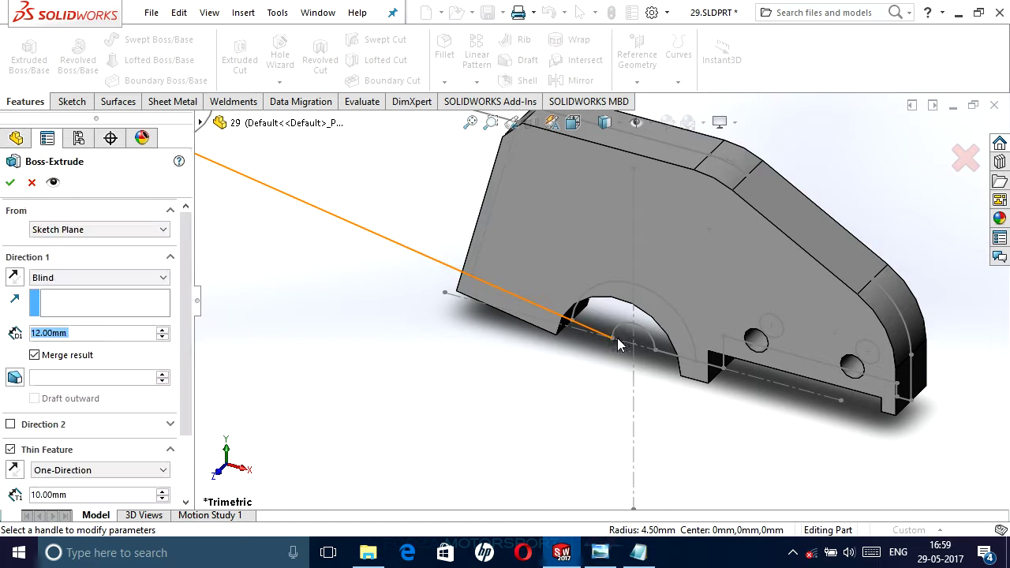
scroll(122, 432, down, 3)
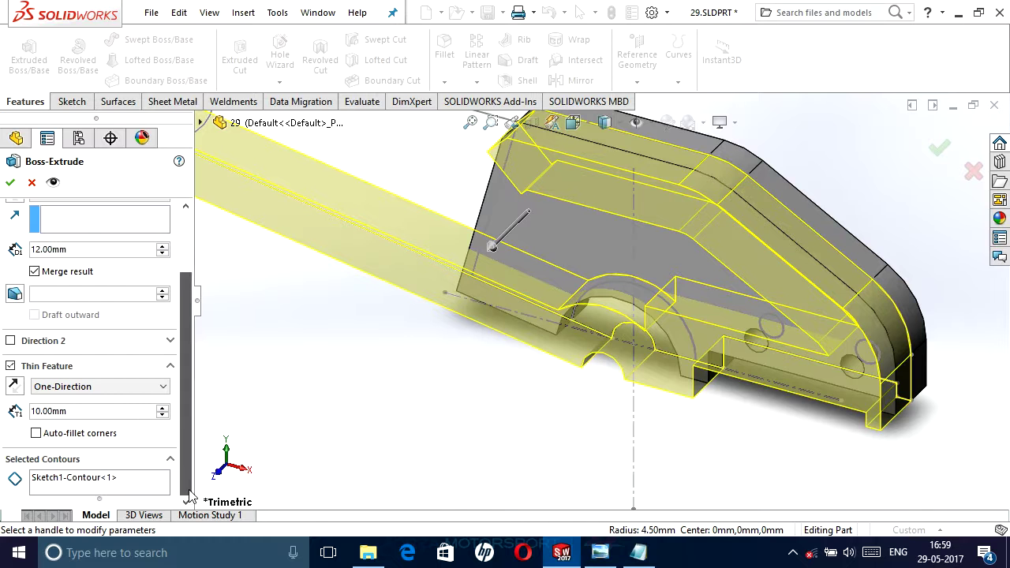
click(94, 480)
right_click(94, 480)
click(118, 446)
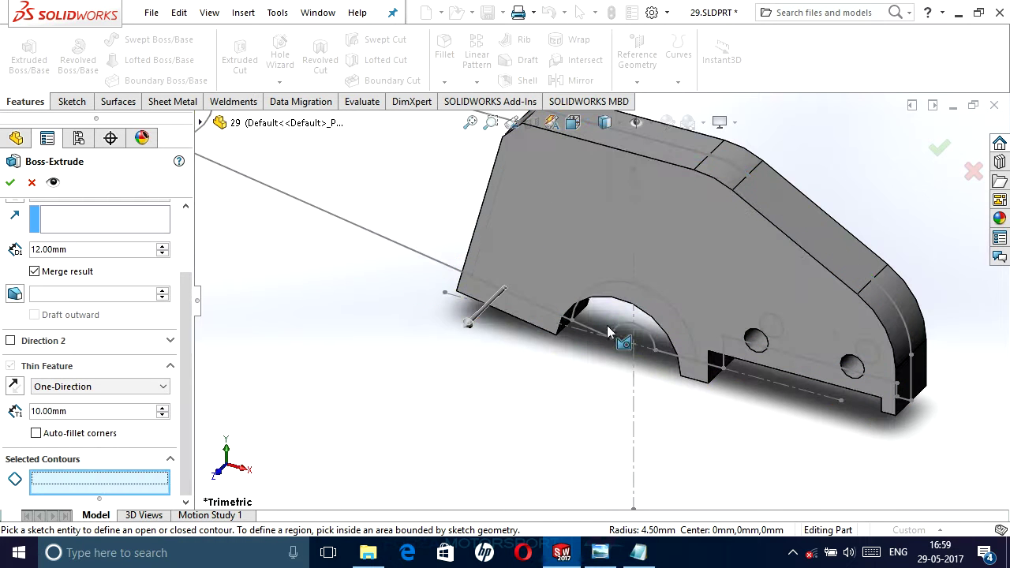
click(606, 319)
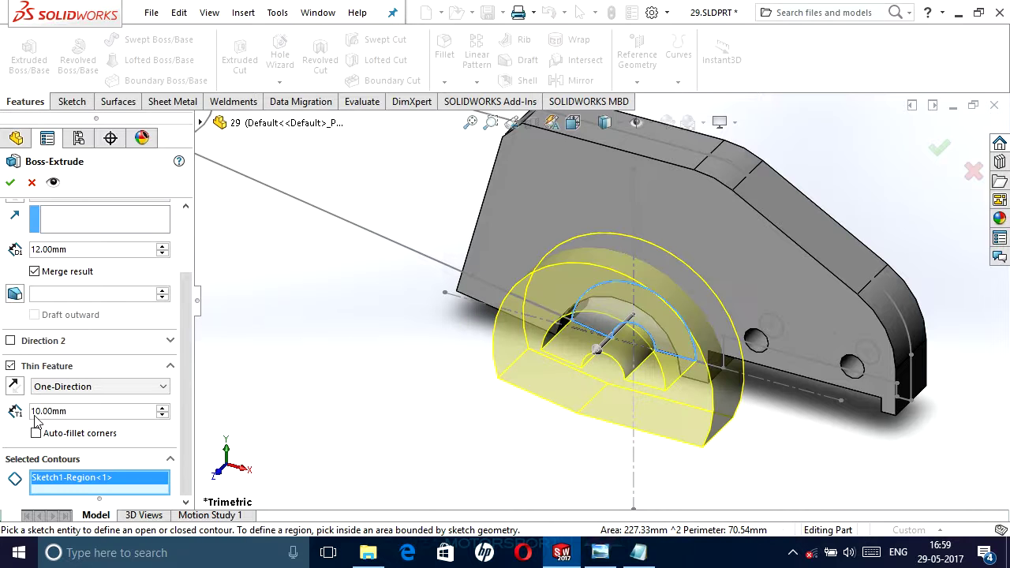
Turn off Thin Feature and set the hub extrusion to Mid Plane.
click(10, 366)
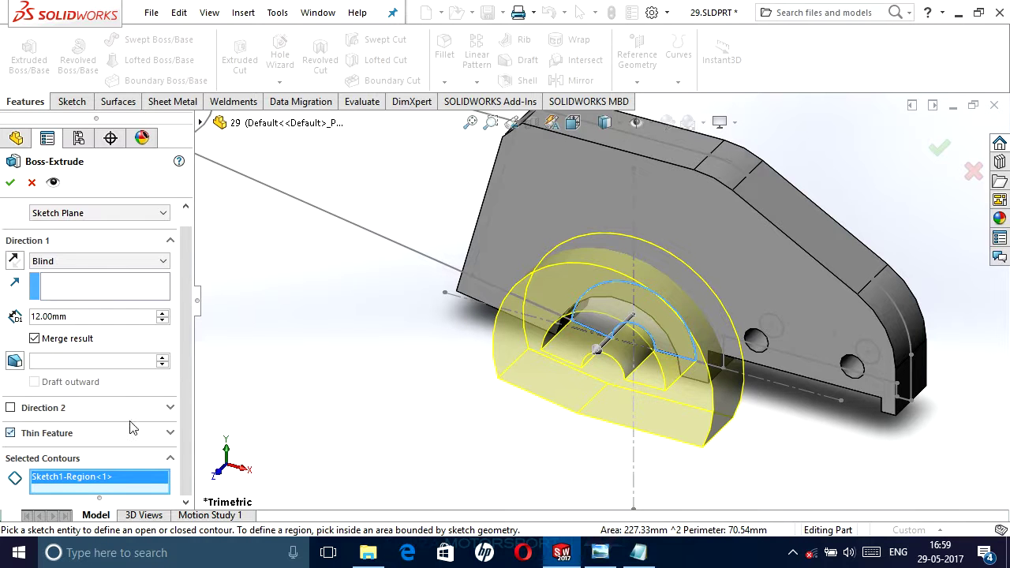
scroll(497, 349, up, 2)
mouse_move(494, 348)
middle_down()
mouse_move(463, 315)
mouse_move(445, 384)
middle_up()
click(163, 262)
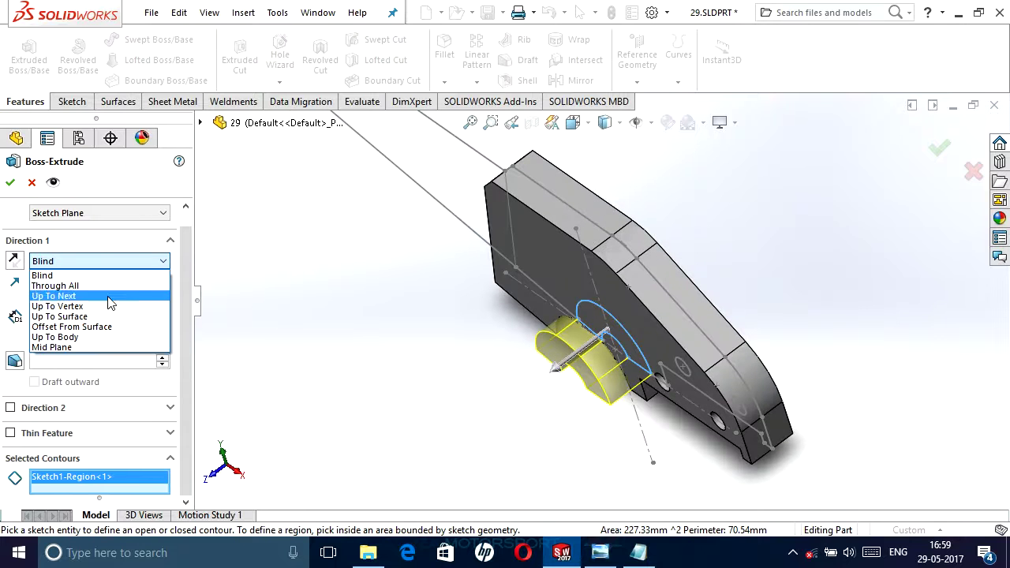
click(75, 348)
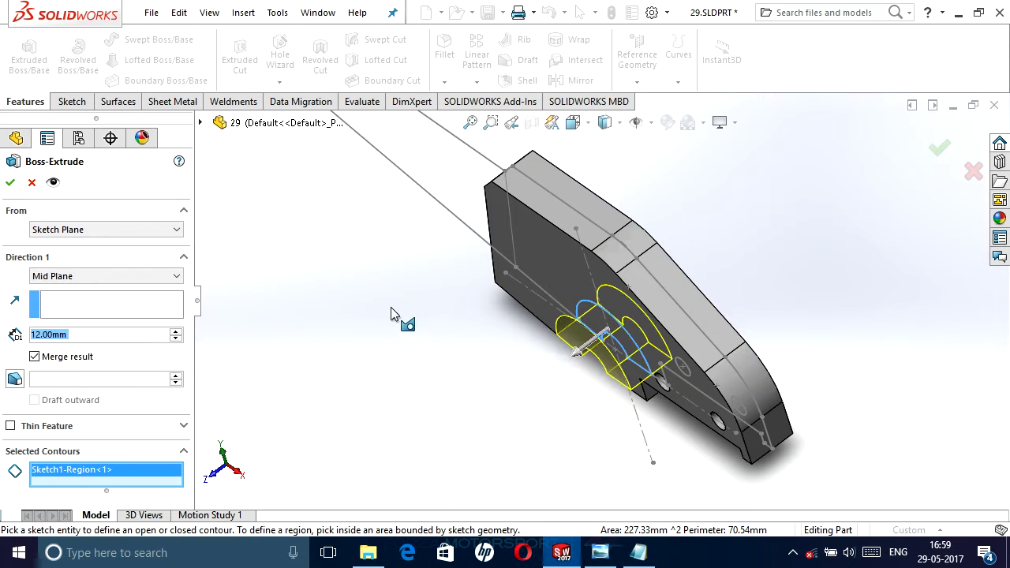
mouse_move(388, 330)
middle_down()
mouse_move(363, 370)
mouse_move(435, 419)
middle_up()
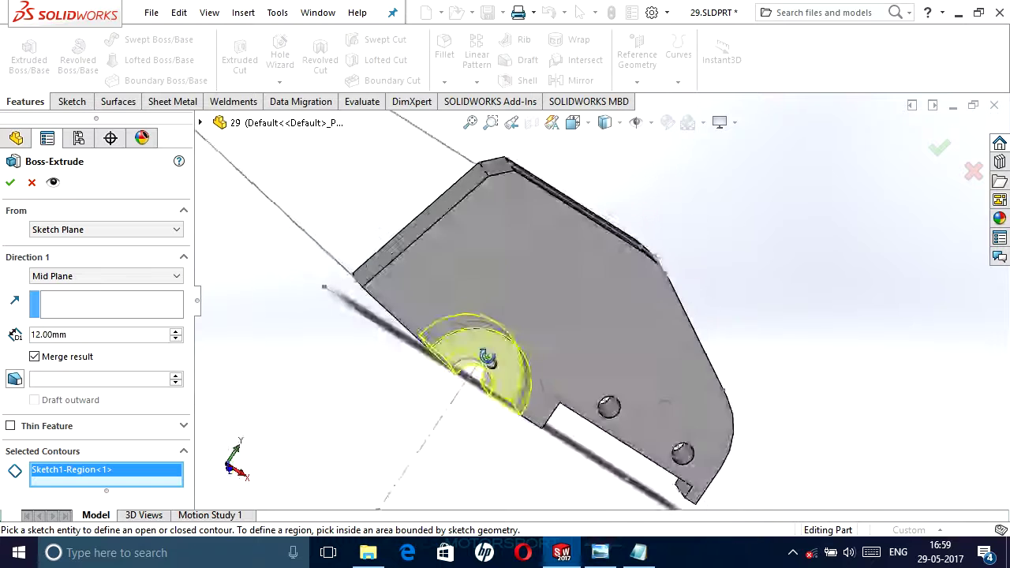
Set the hub depth to 26 mm from the drawing and confirm the extrusion.
click(599, 552)
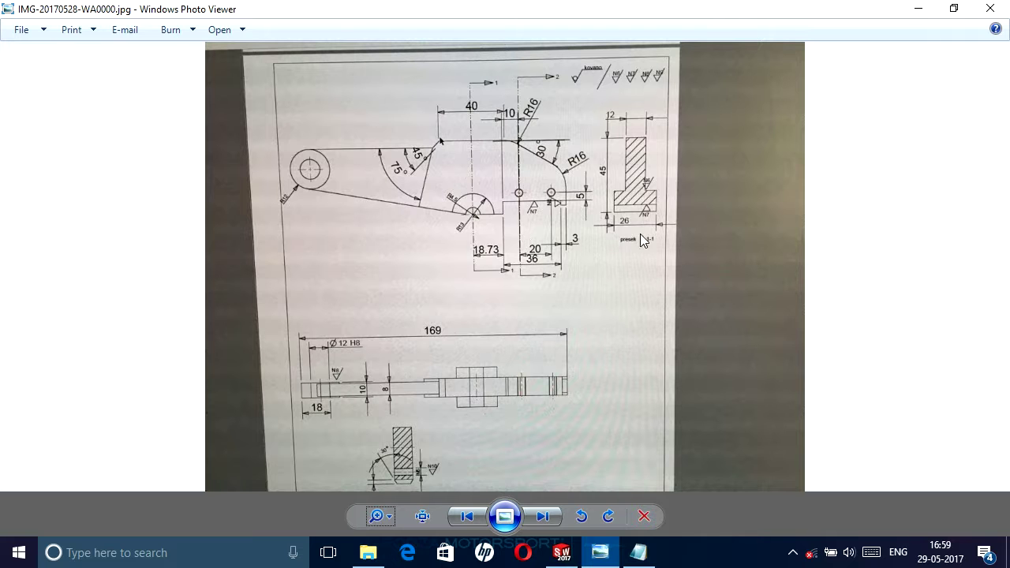
click(562, 553)
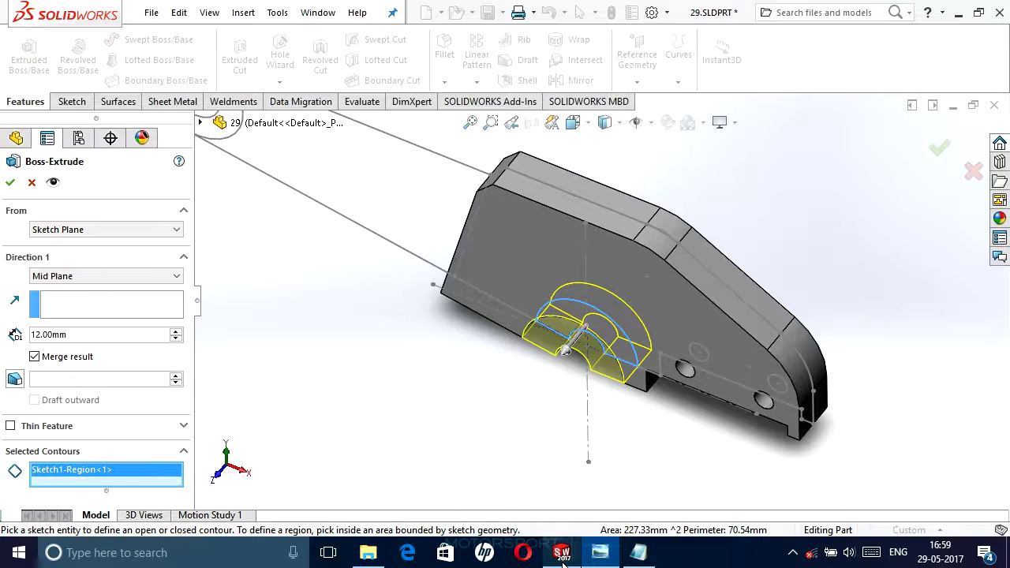
drag(122, 339, 2, 353)
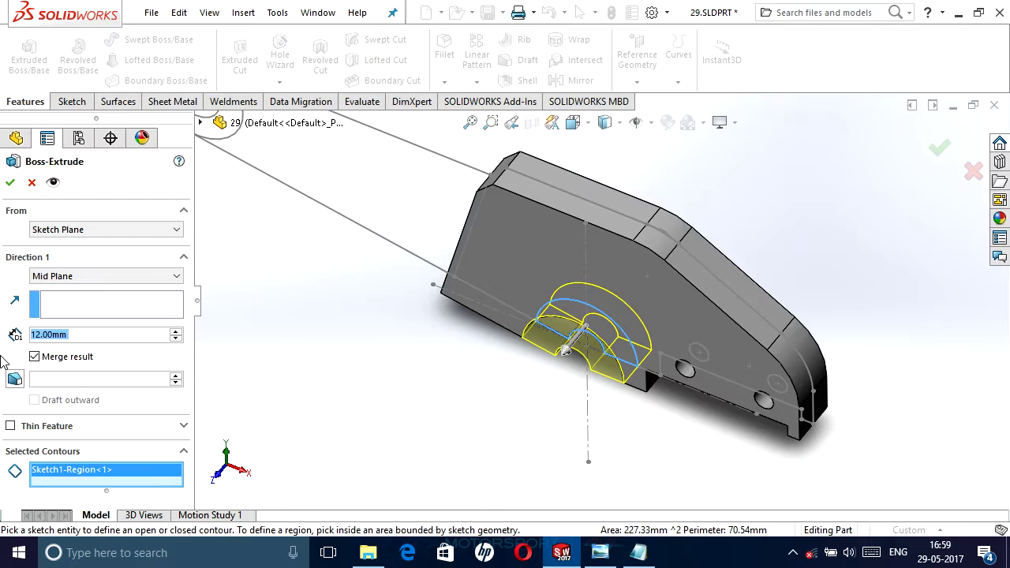
text(26)
key(Return)
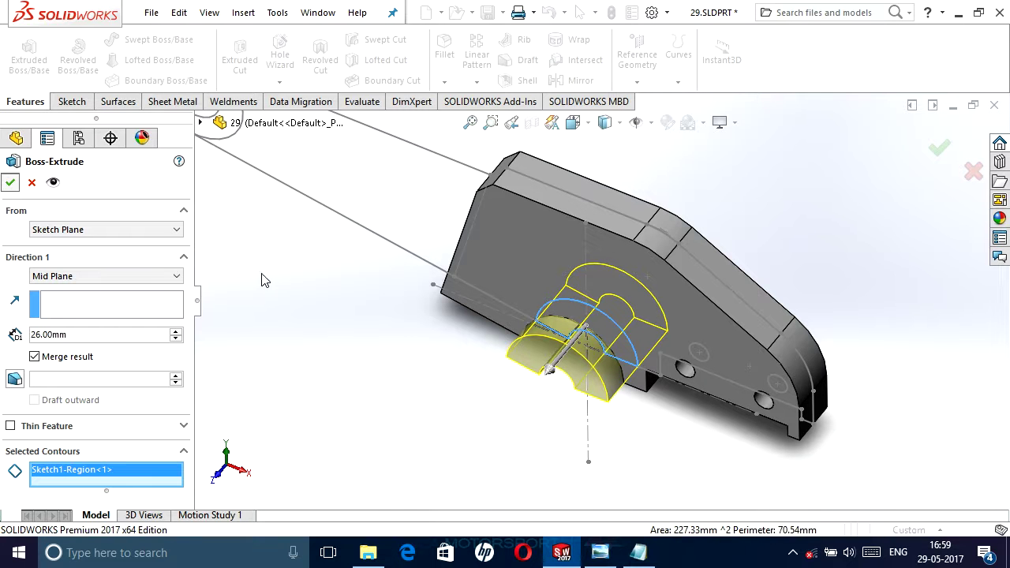
key(Return)
middle_drag(441, 331, 469, 284)
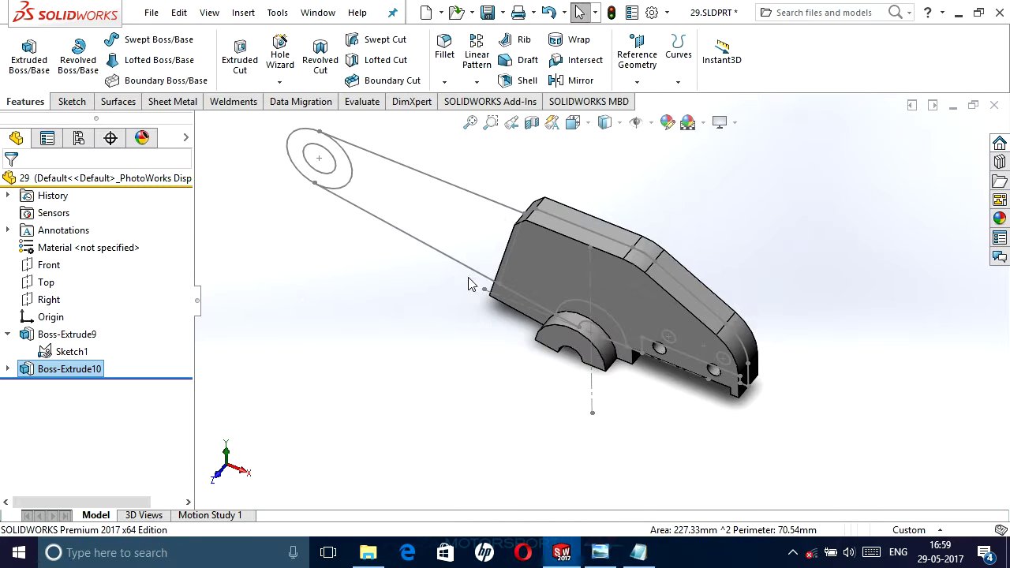
scroll(481, 236, down, 3)
scroll(489, 227, up, 1)
Start a solid boss extrusion and swap the selected contour for the long arm region.
click(29, 54)
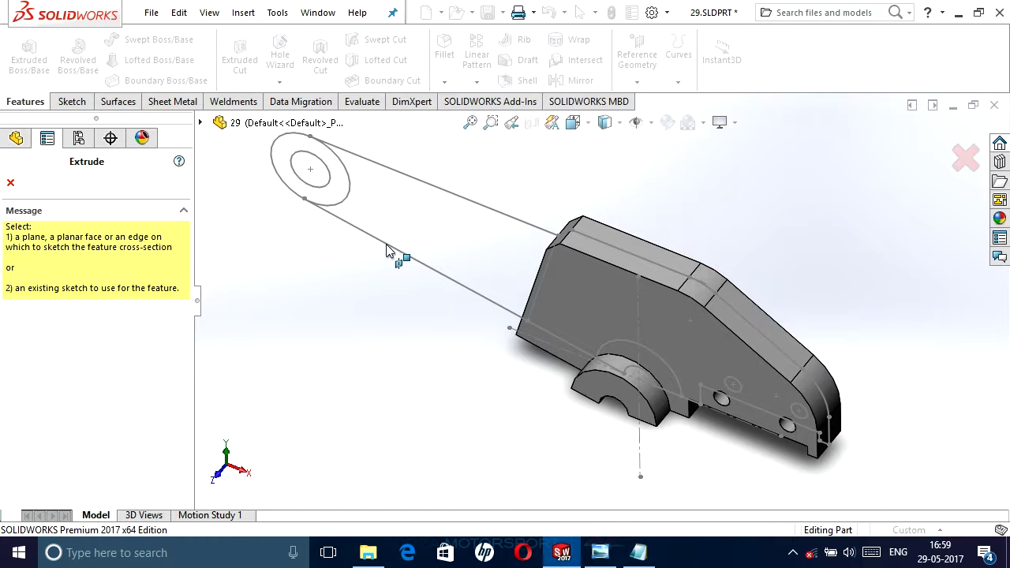
key(Escape)
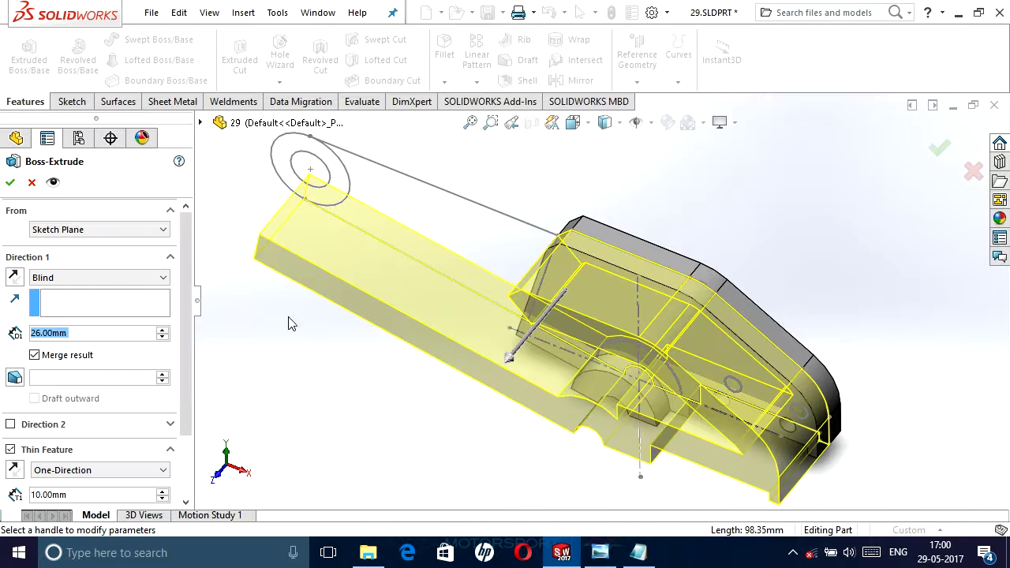
click(10, 449)
scroll(183, 410, down, 1)
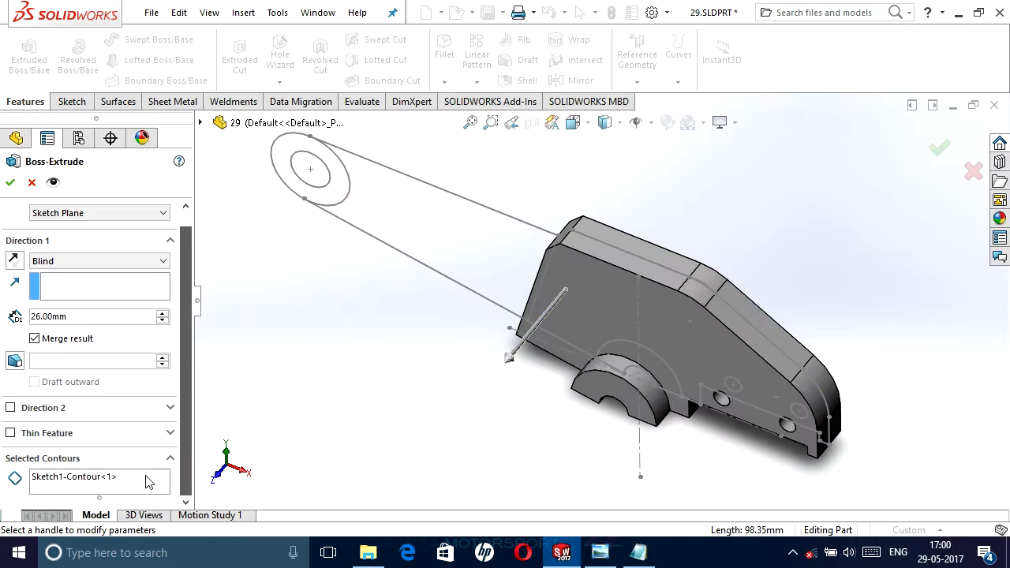
click(99, 478)
right_click(97, 476)
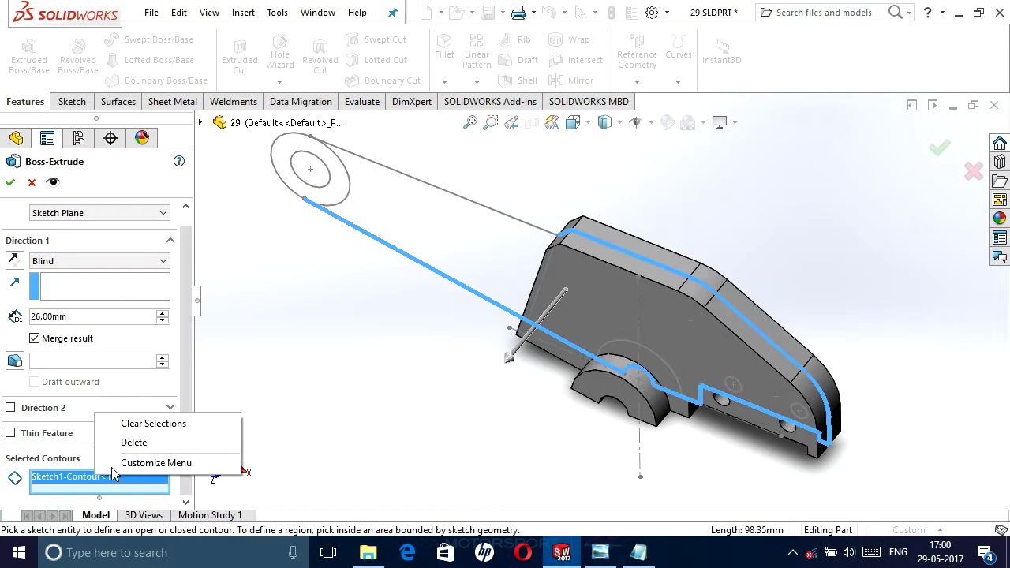
click(133, 442)
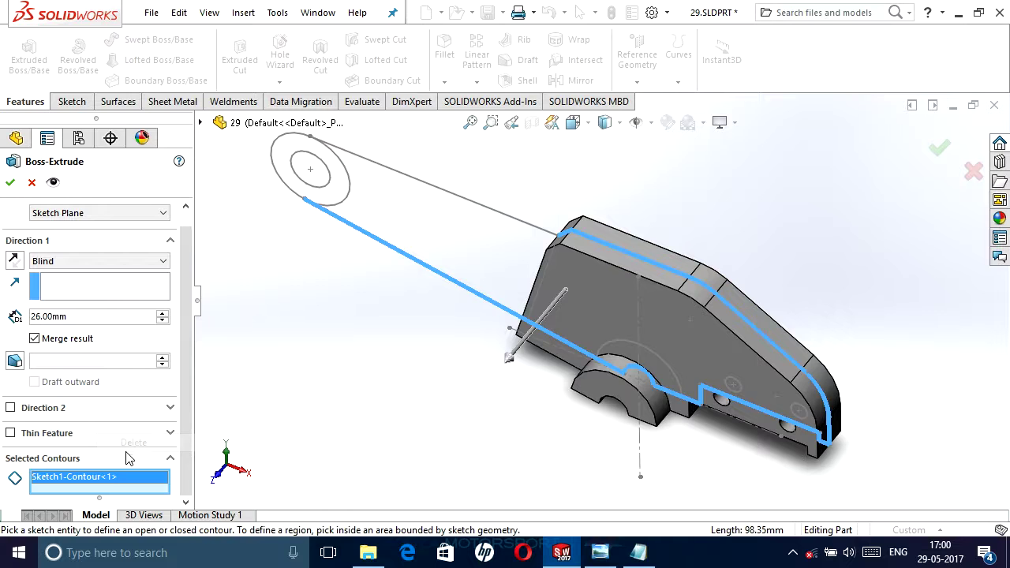
click(490, 240)
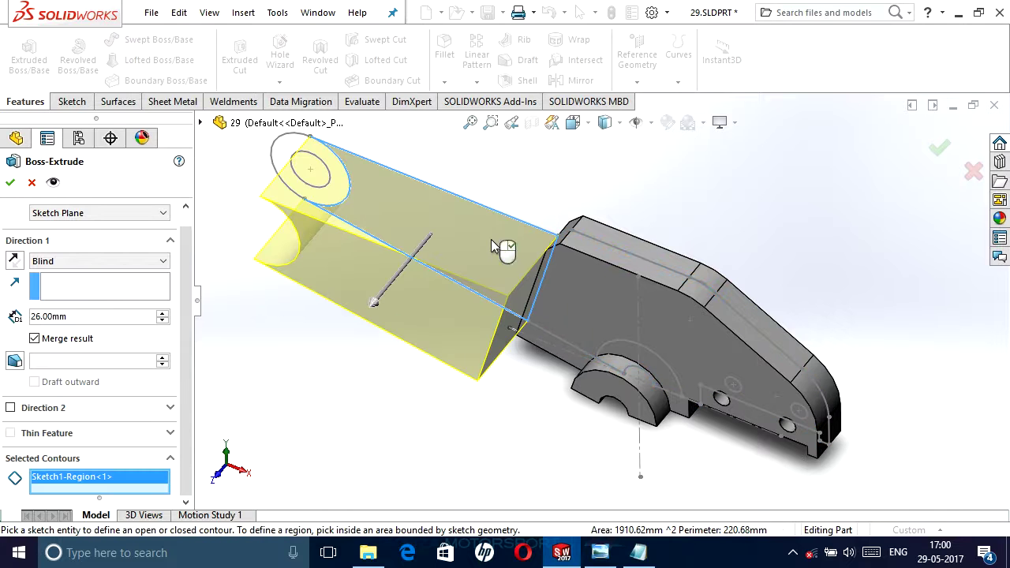
Set the arm extrusion to Mid Plane and check its thickness on the drawing.
click(97, 261)
click(82, 347)
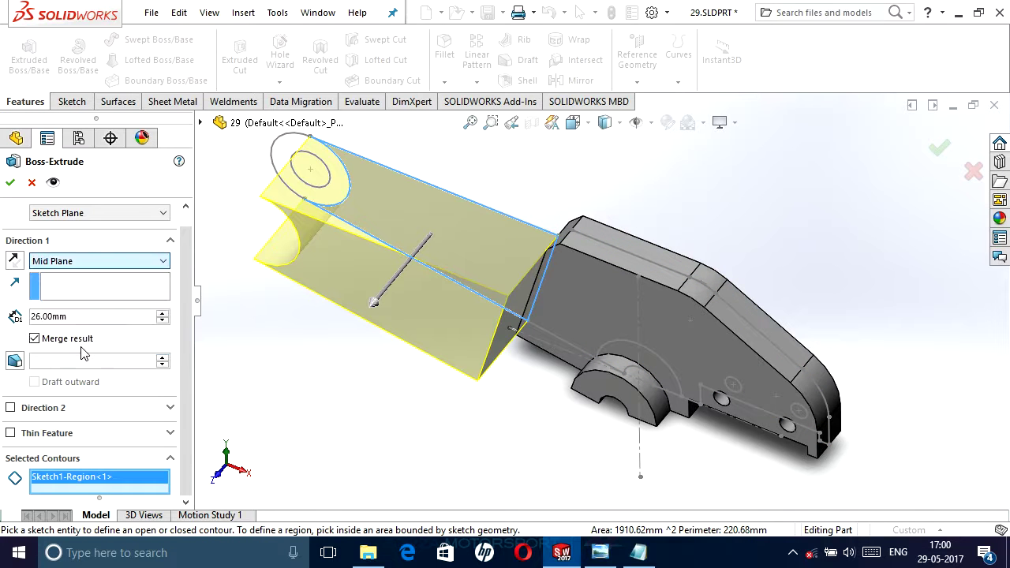
click(597, 553)
scroll(364, 385, up, 1)
scroll(361, 387, up, 1)
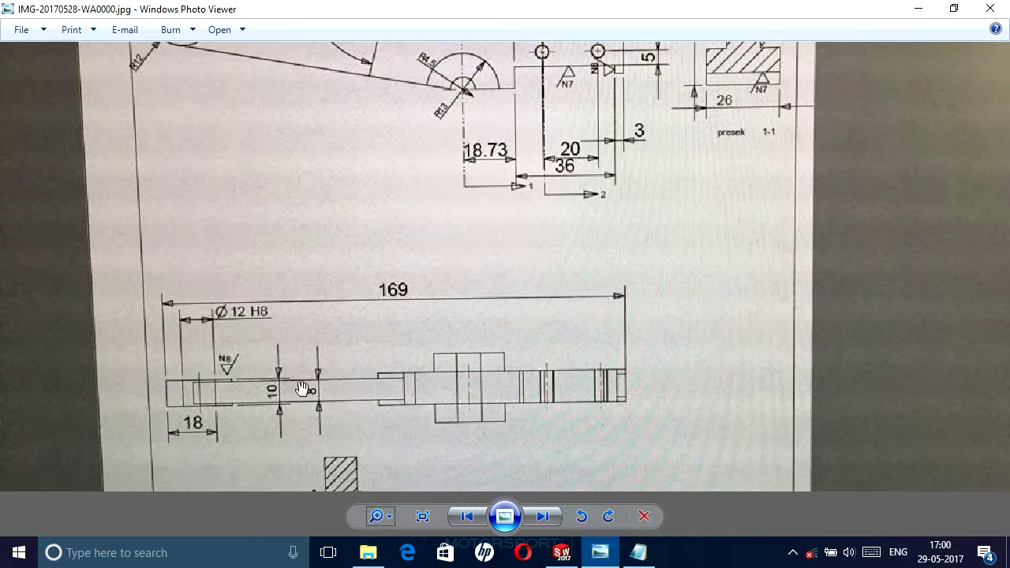
click(552, 554)
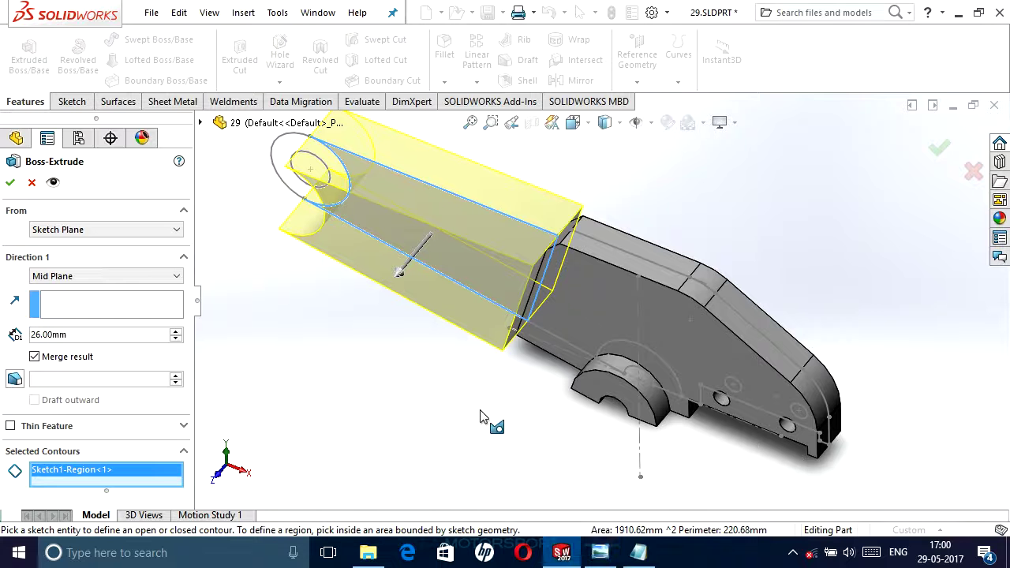
Set the arm depth to 8 mm and complete the extrusion.
double_click(56, 331)
text(8)
key(Return)
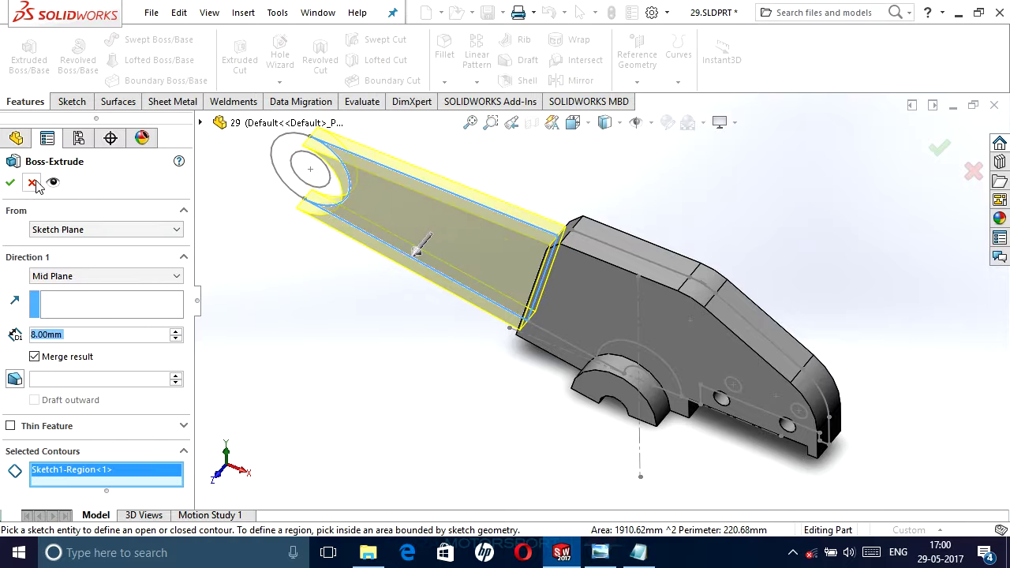
click(11, 183)
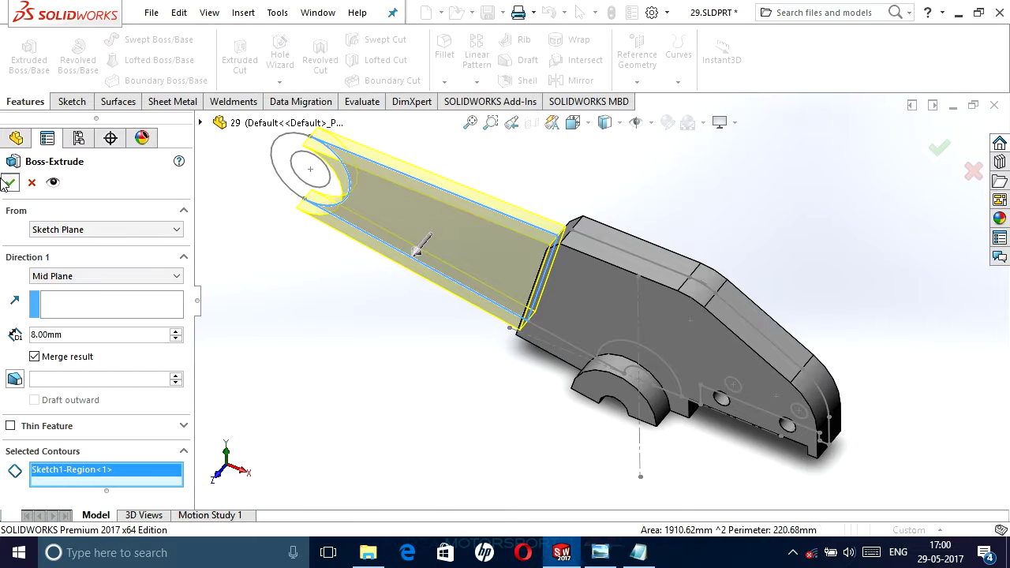
key(Return)
Start a boss extrusion on Sketch1, replacing the auto-picked circle with the eye ring region.
key(z)
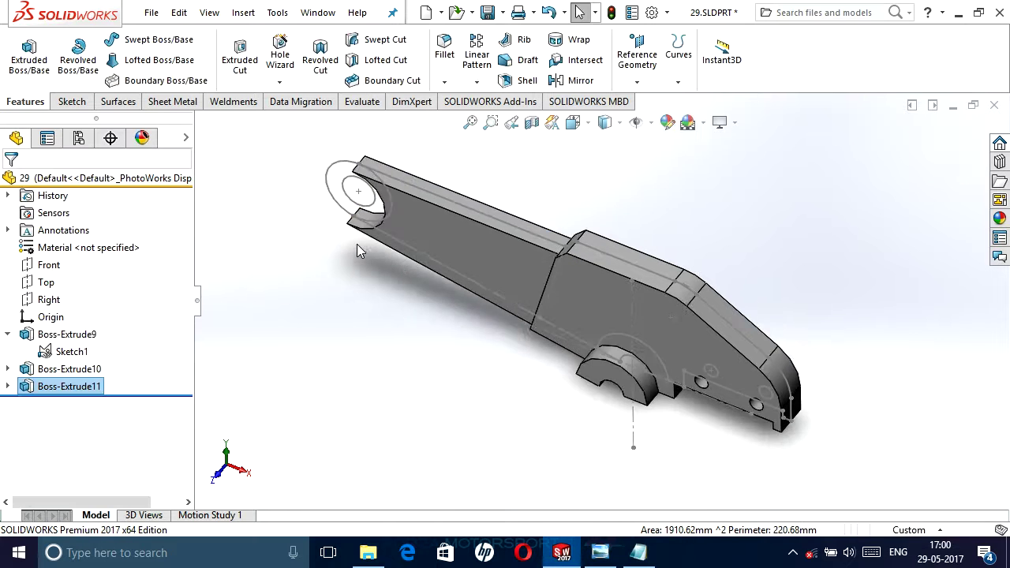
scroll(311, 158, down, 3)
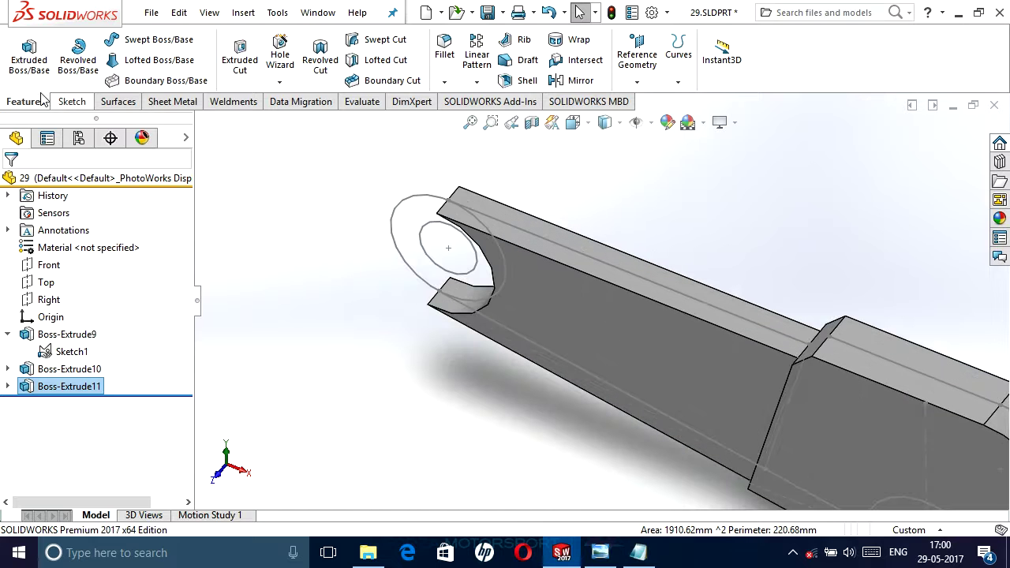
click(29, 56)
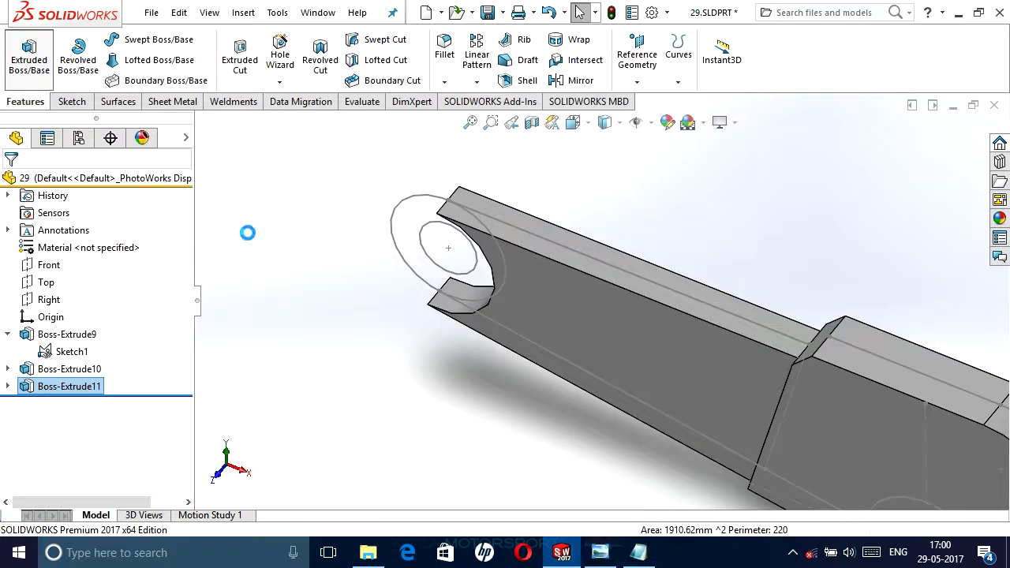
click(392, 236)
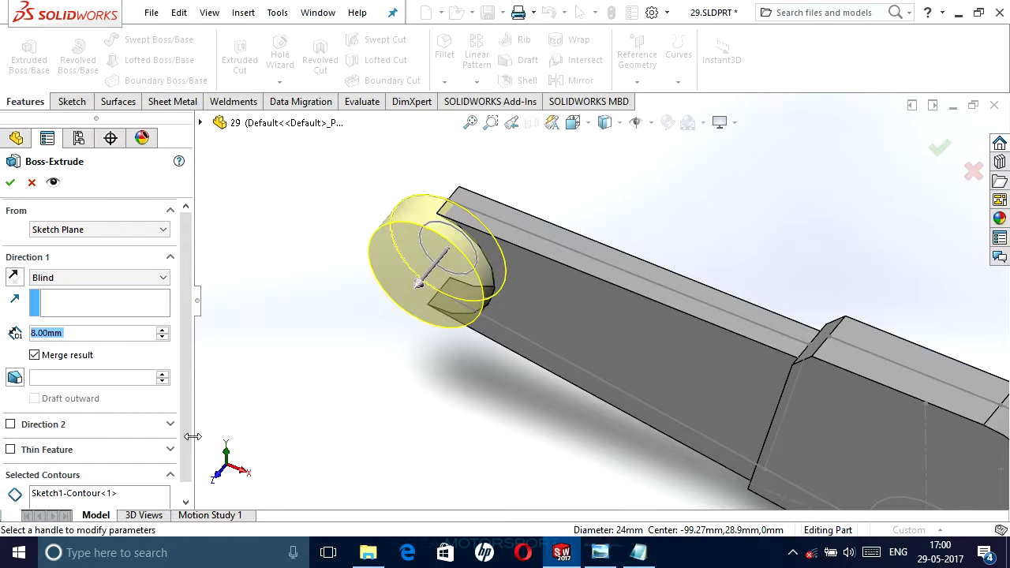
scroll(157, 394, down, 1)
click(105, 477)
right_click(105, 477)
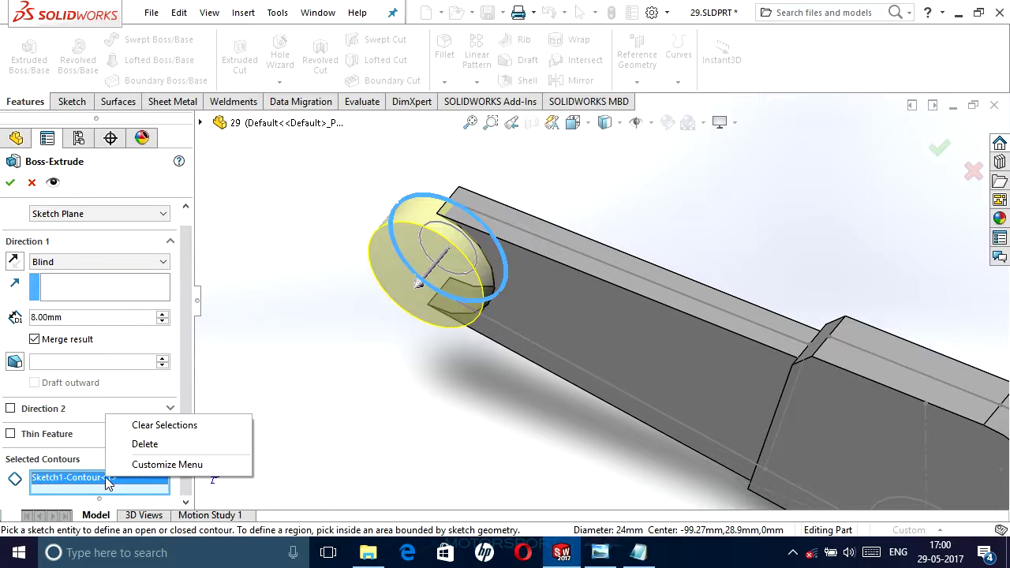
click(146, 444)
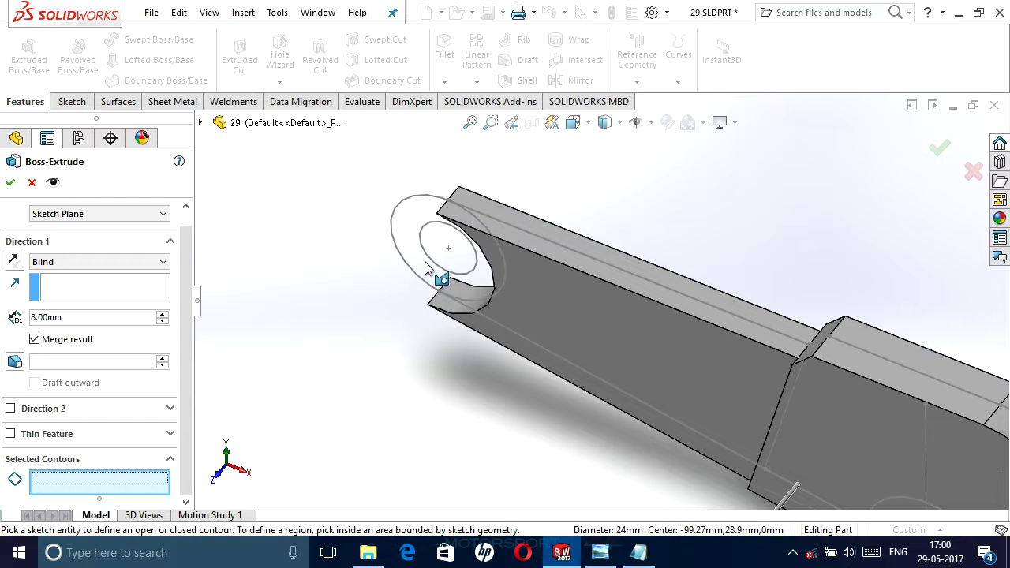
click(426, 268)
Extrude the eye ring Mid Plane to 10 mm depth and accept it.
click(152, 262)
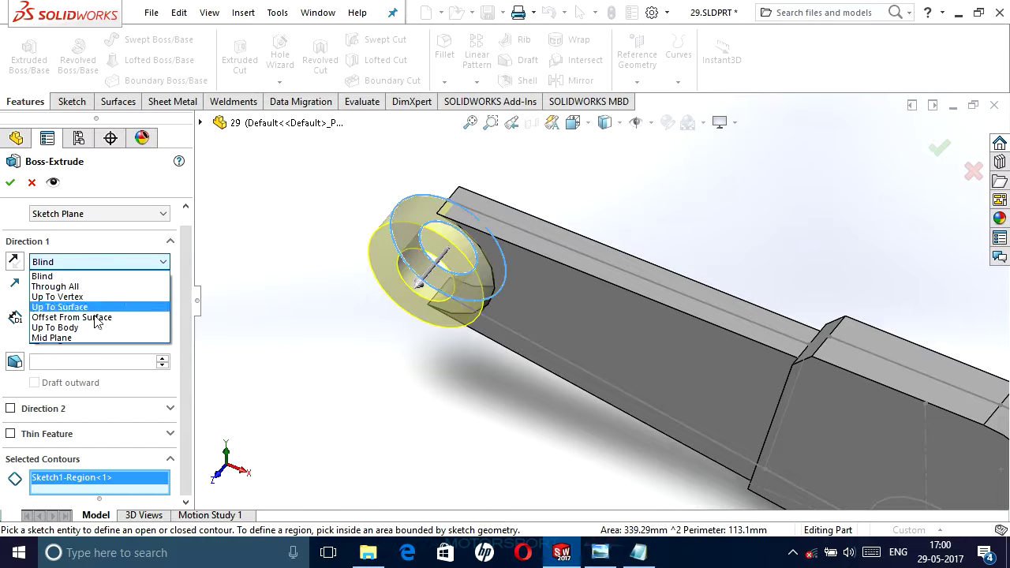
click(70, 337)
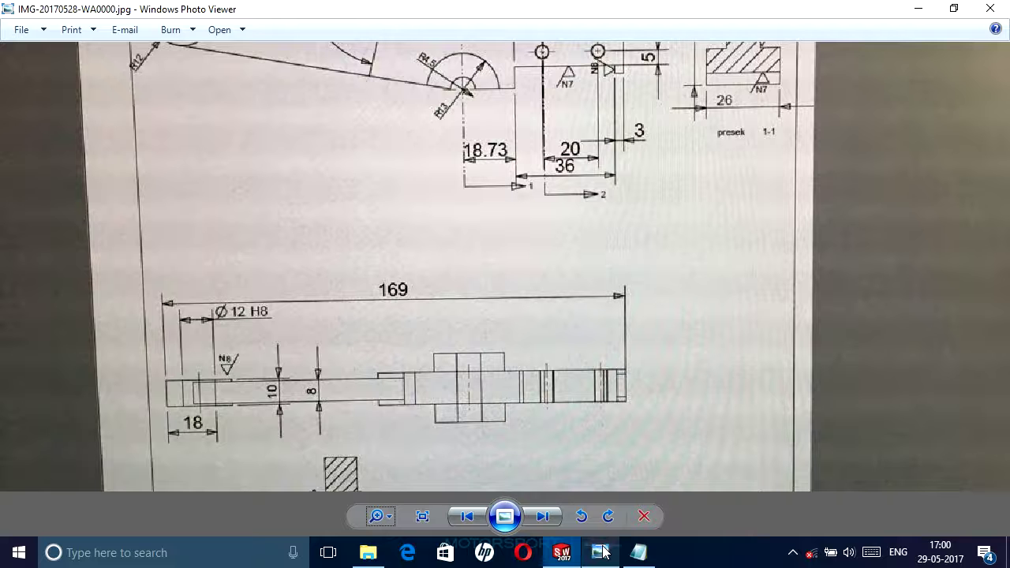
click(599, 552)
scroll(229, 400, down, 1)
scroll(264, 398, up, 2)
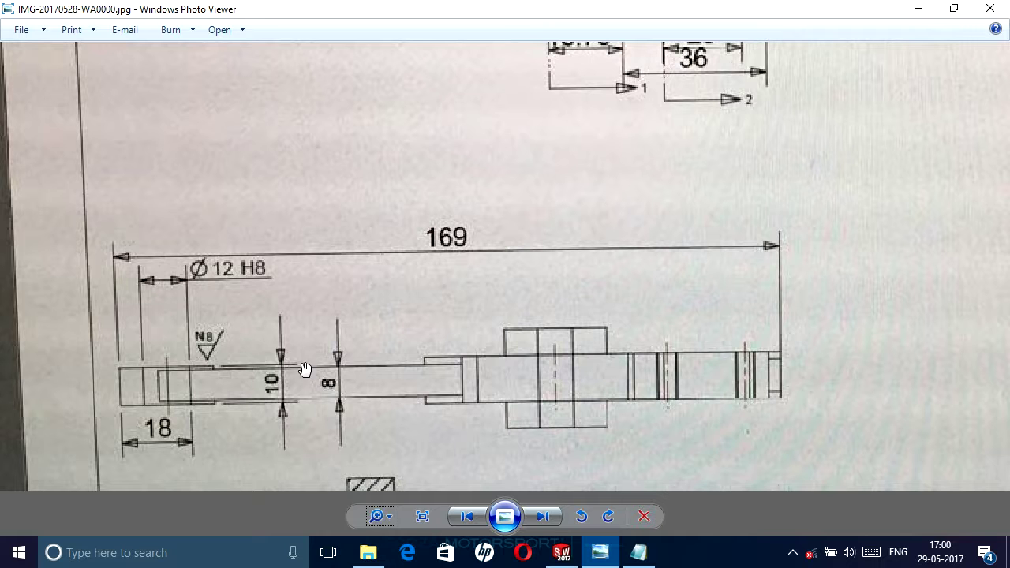
click(561, 552)
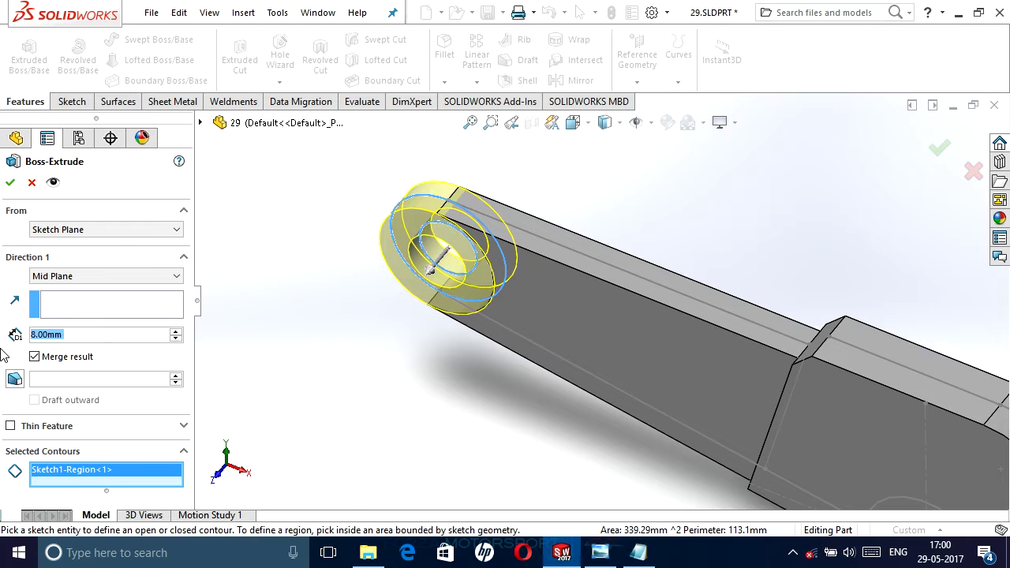
text(10)
key(Return)
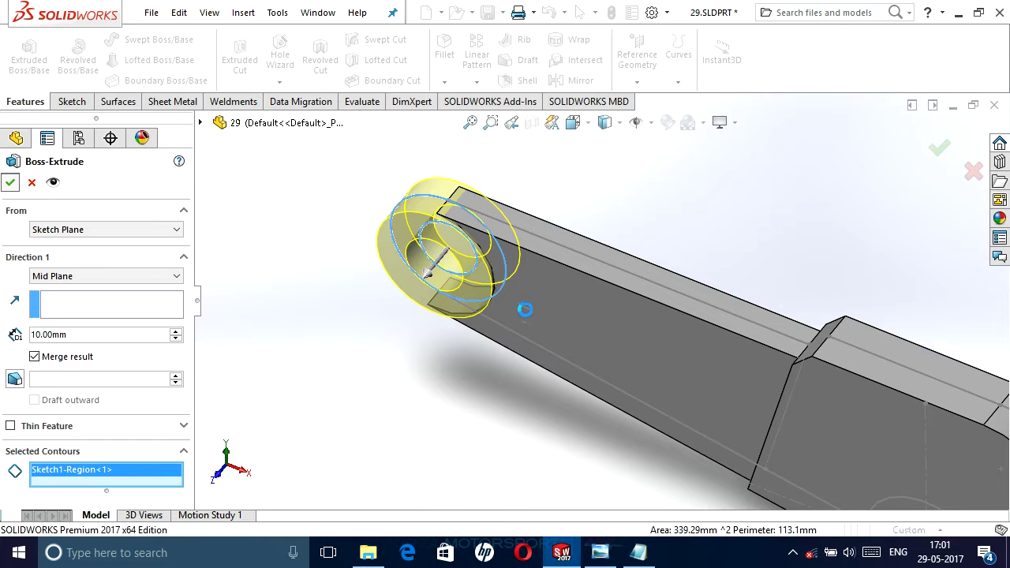
key(Return)
scroll(536, 310, down, 3)
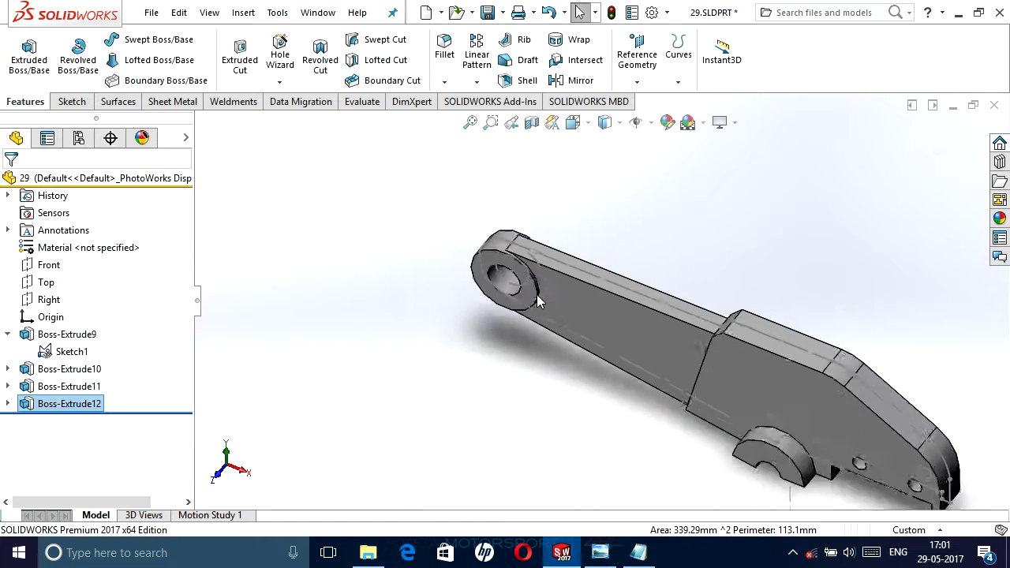
scroll(589, 276, up, 3)
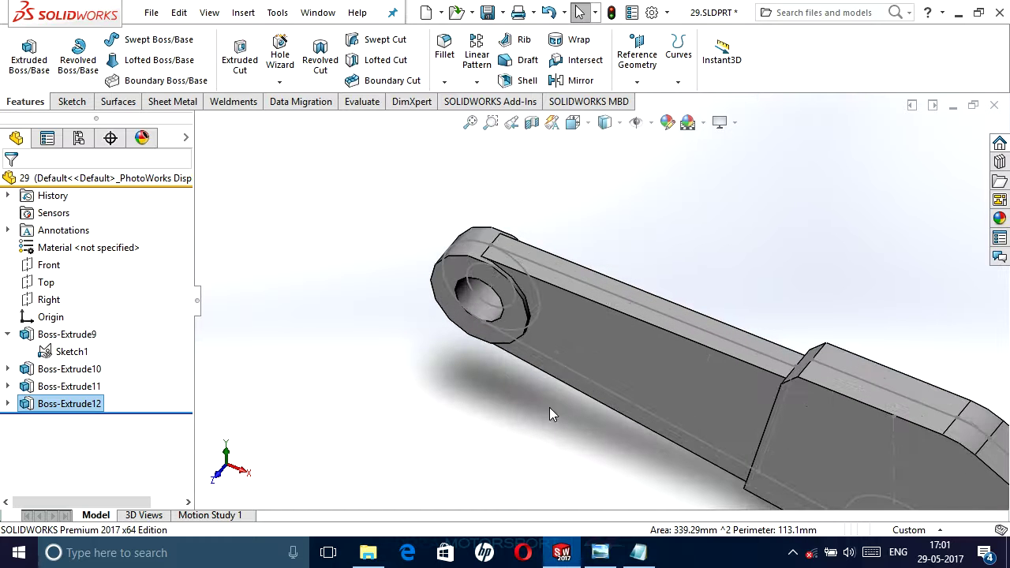
scroll(642, 441, up, 2)
scroll(646, 446, up, 2)
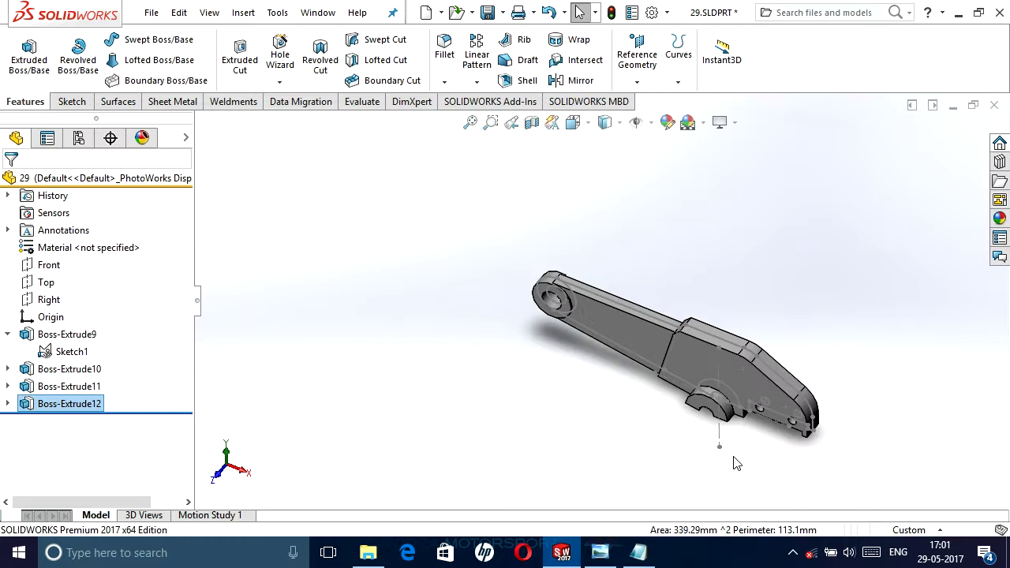
scroll(760, 419, down, 3)
middle_drag(761, 419, 761, 400)
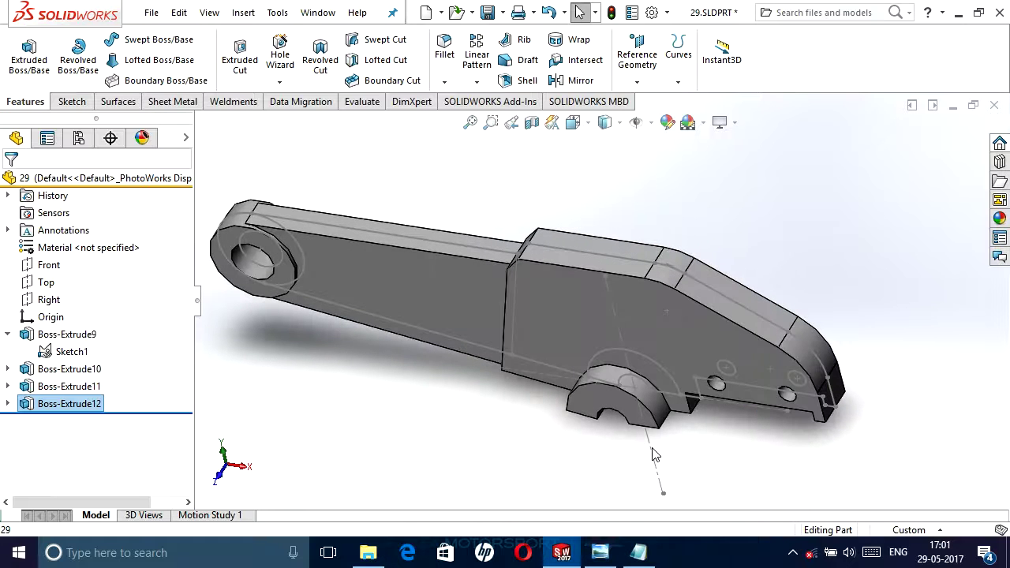
click(654, 453)
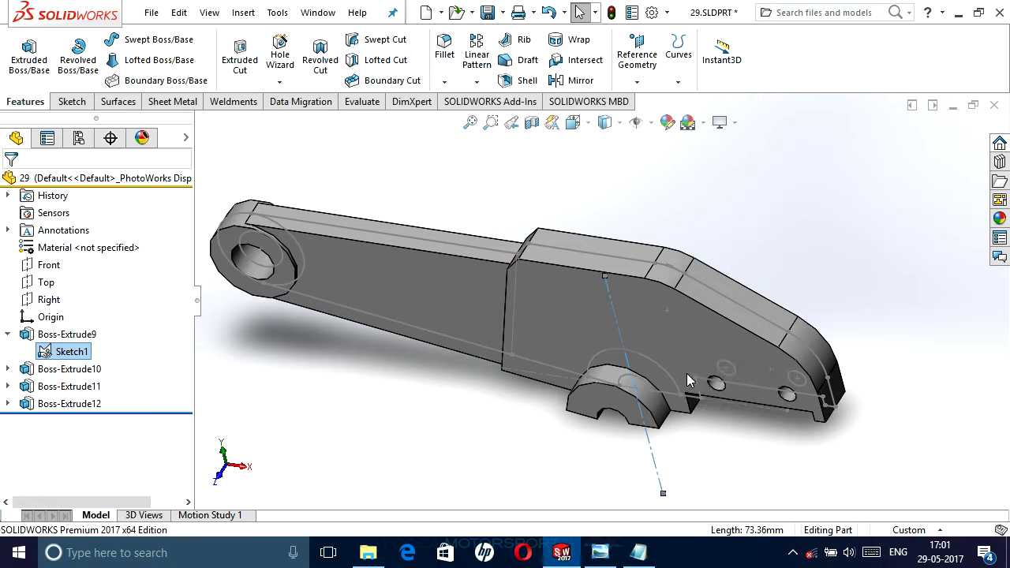
key(Escape)
scroll(631, 355, up, 2)
scroll(597, 313, down, 3)
scroll(584, 328, down, 2)
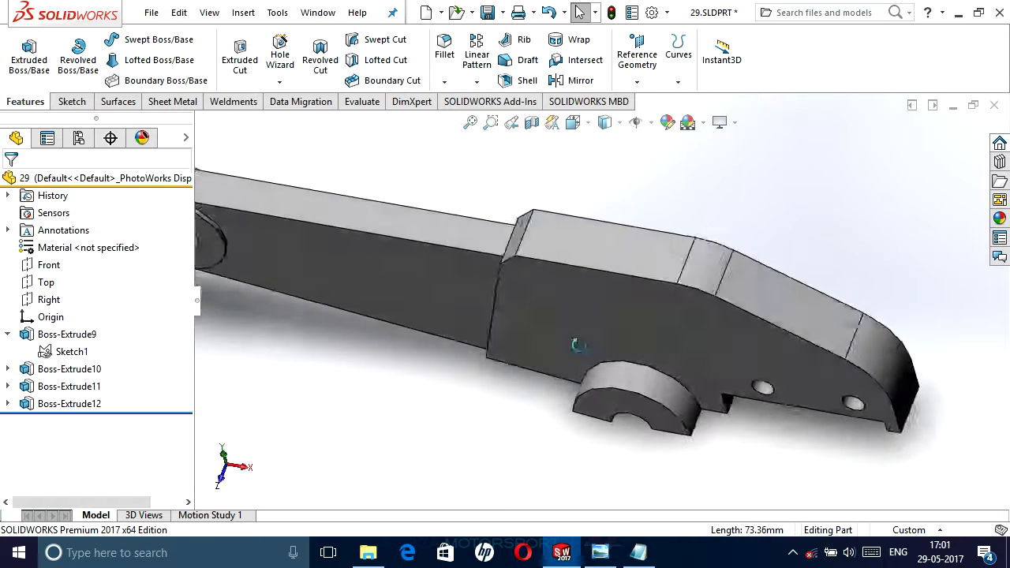
middle_drag(576, 344, 568, 335)
scroll(568, 334, up, 2)
scroll(479, 308, down, 2)
scroll(487, 279, down, 1)
mouse_move(502, 241)
middle_down()
mouse_move(600, 297)
mouse_move(690, 284)
middle_up()
scroll(702, 281, up, 2)
scroll(723, 282, down, 2)
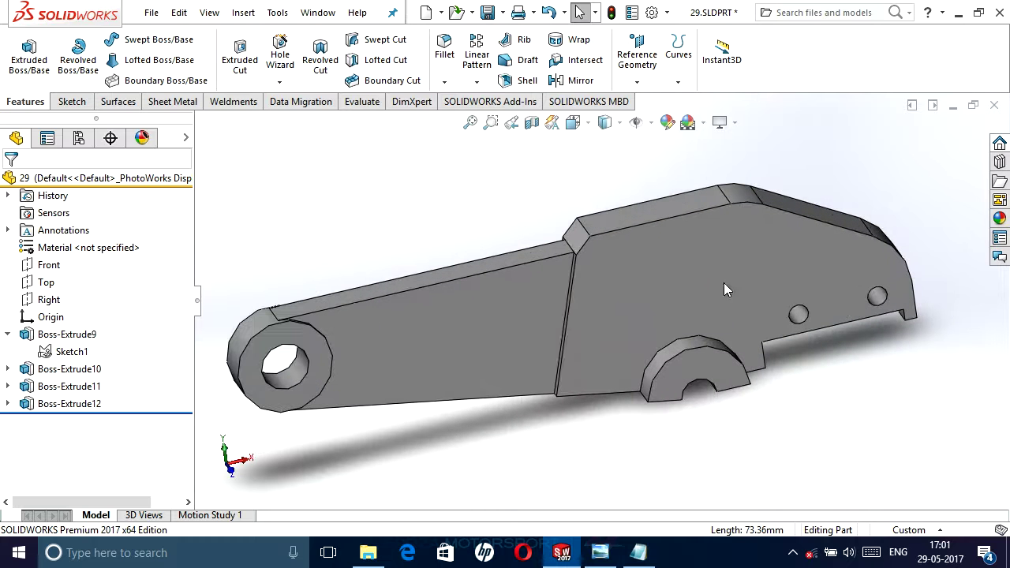
click(637, 553)
click(376, 261)
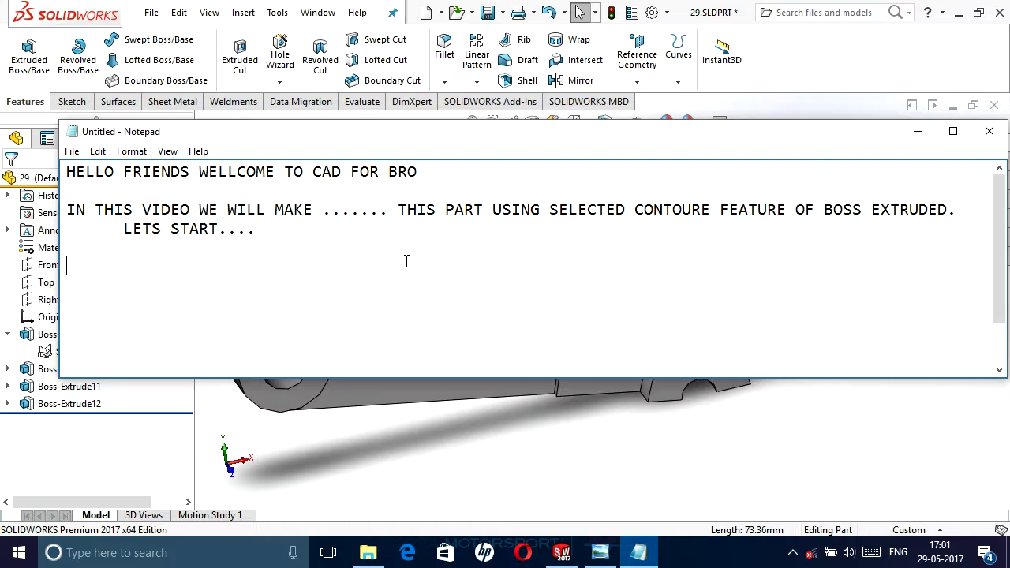
scroll(404, 264, down, 1)
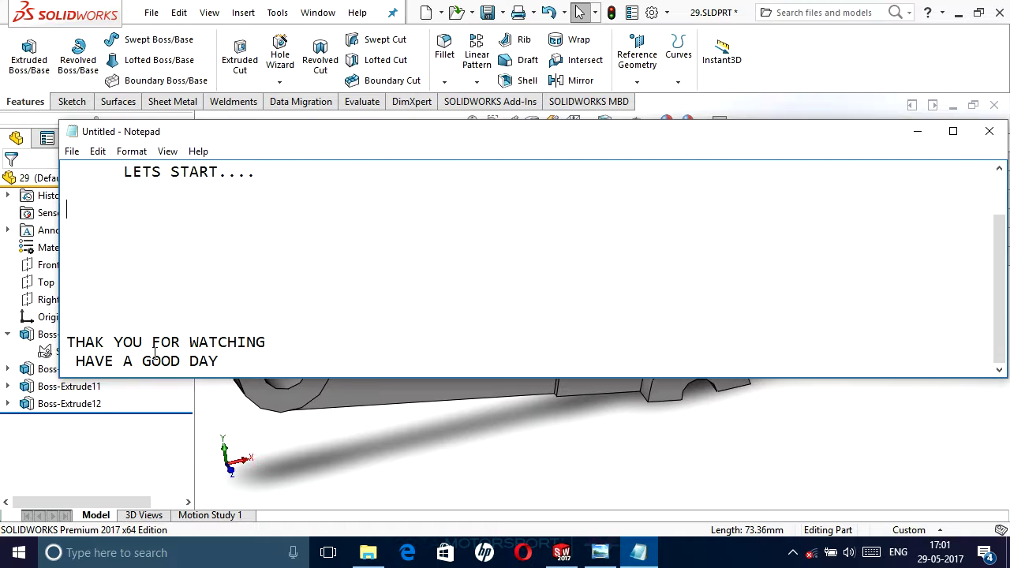
mouse_move(62, 343)
mouse_down()
mouse_move(240, 342)
mouse_move(121, 365)
mouse_up()
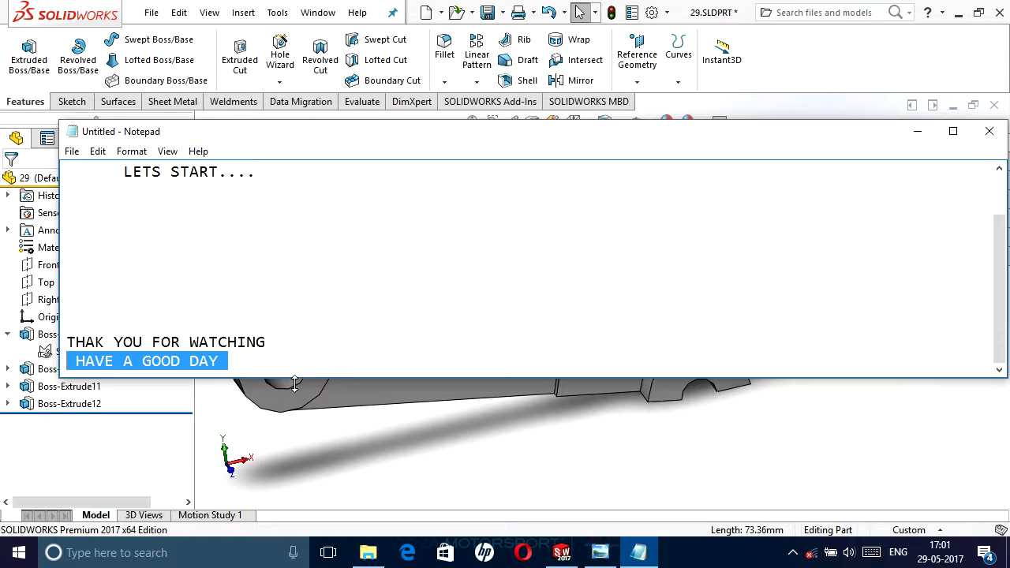
click(497, 470)
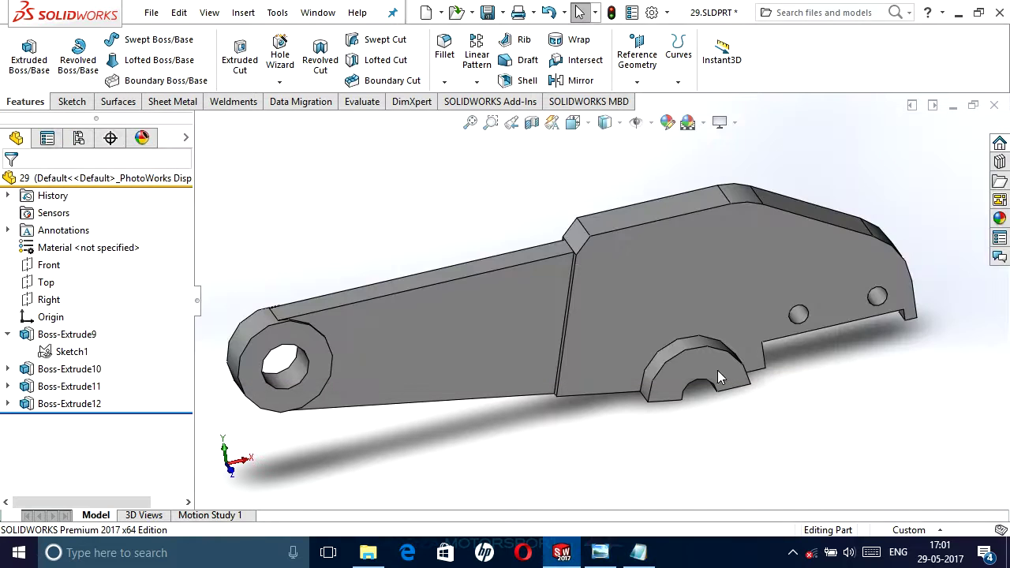